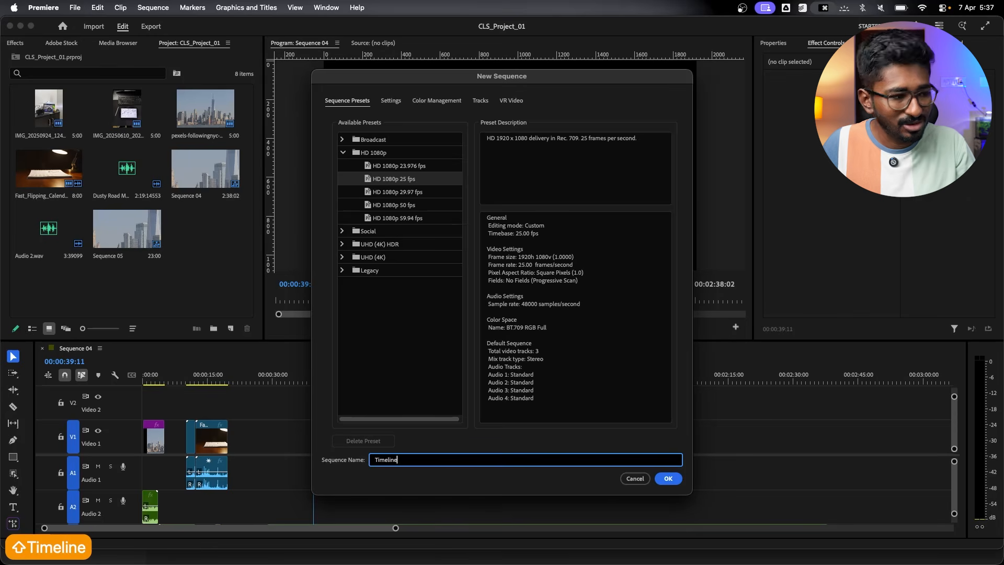
Create a new sequence named Timeline from the HD 1080p 25 fps preset, and switch between it and Sequence 04.
{"action": "left_click", "coordinate": [668, 478]}
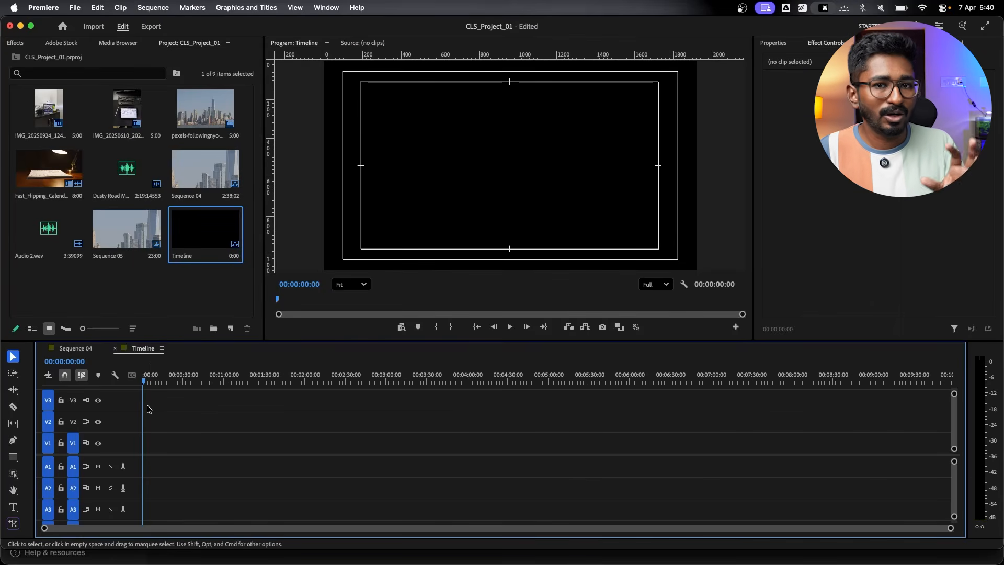
{"action": "left_click", "coordinate": [76, 348]}
{"action": "left_click", "coordinate": [139, 349]}
{"action": "left_click", "coordinate": [76, 349]}
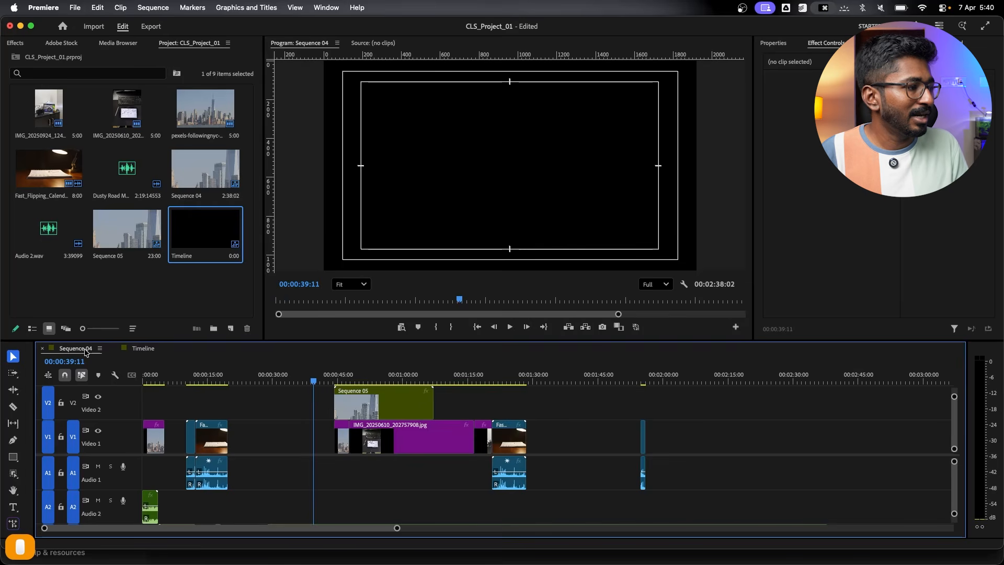
{"action": "left_click", "coordinate": [139, 350]}
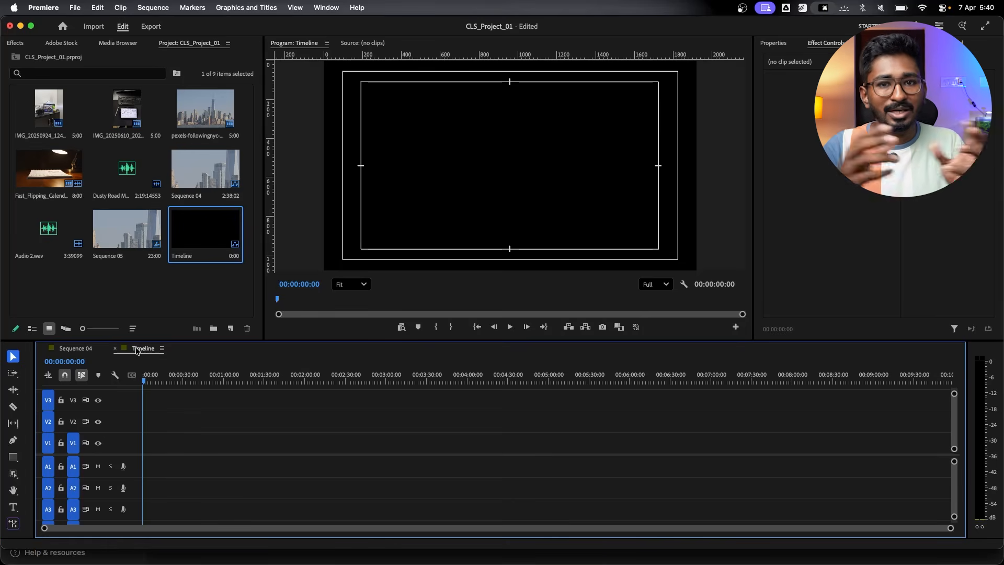
Close Sequence 04, reopen it from the project items, and return to the Timeline sequence.
{"action": "left_click", "coordinate": [83, 349]}
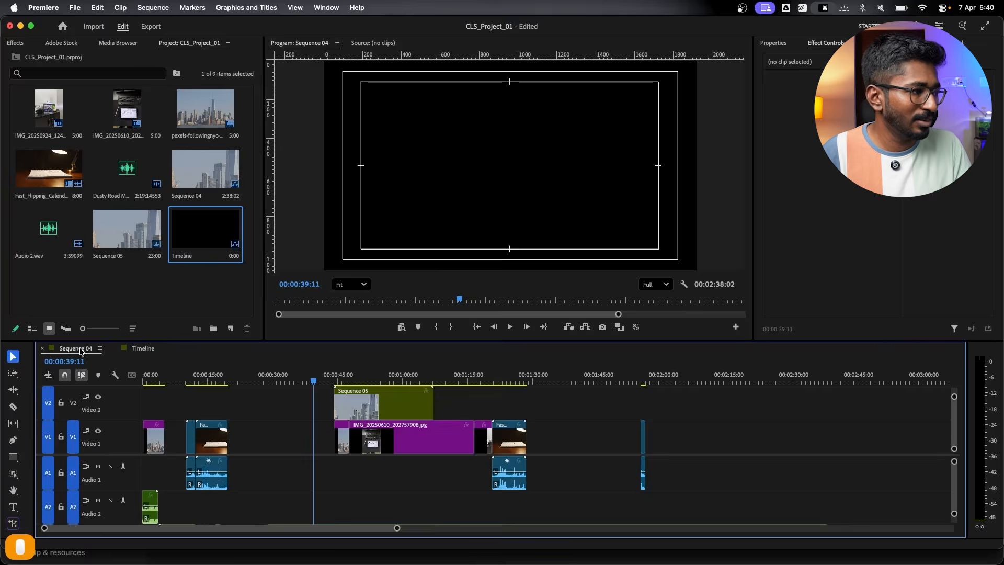
{"action": "left_click", "coordinate": [42, 348]}
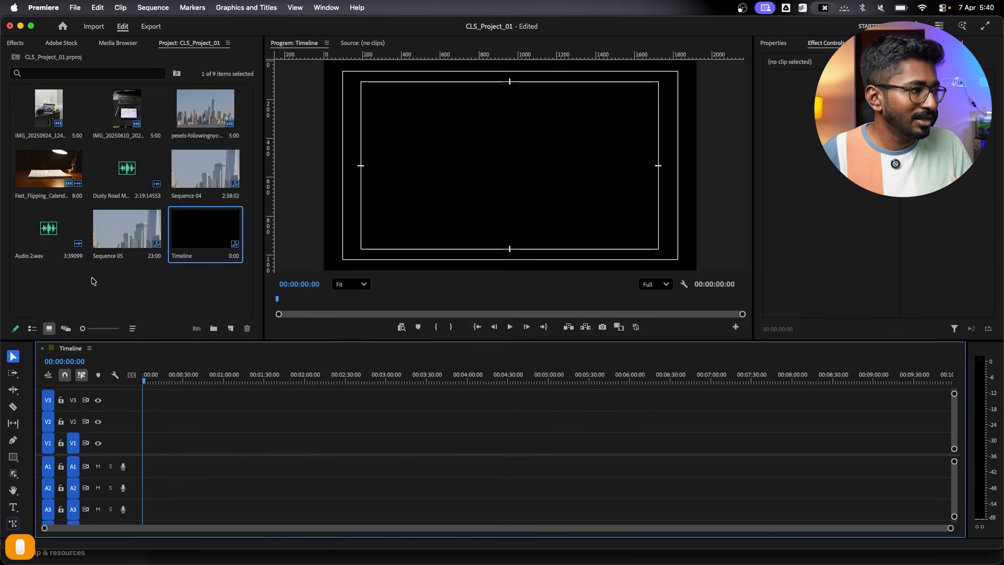
{"action": "double_click", "coordinate": [203, 157]}
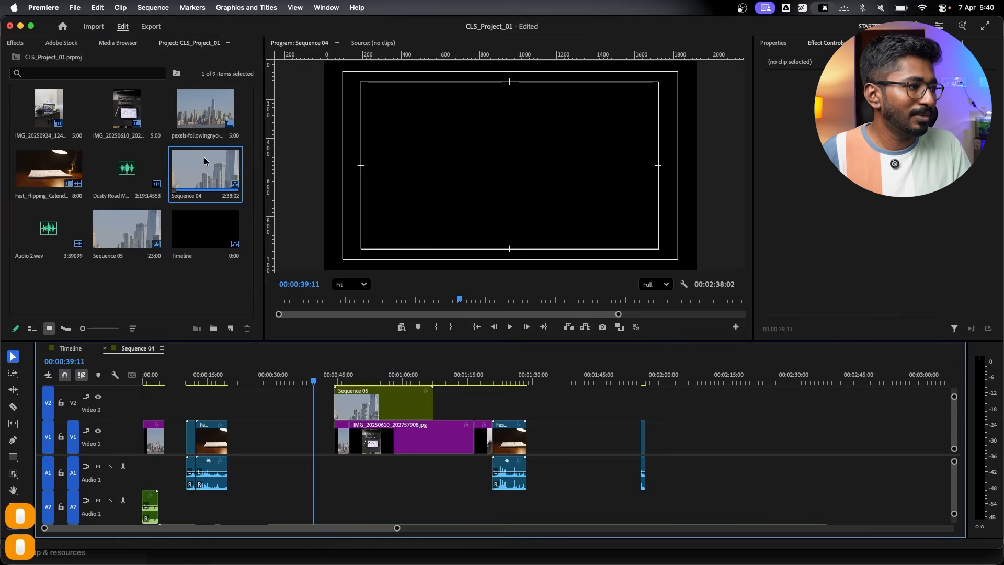
{"action": "left_click", "coordinate": [73, 348]}
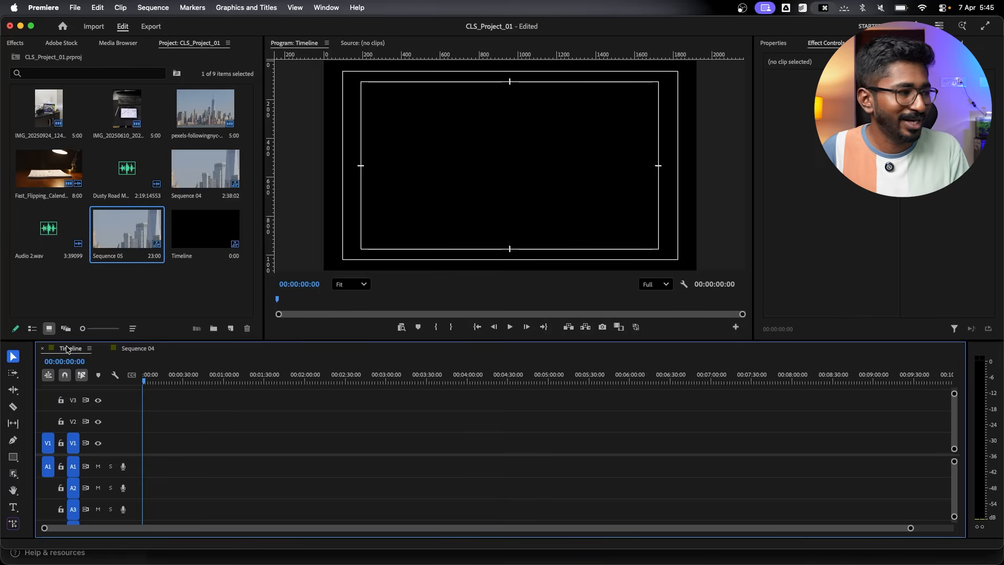
Review the Timeline sequence's display options and scrub the playhead along the time ruler.
{"action": "left_click", "coordinate": [90, 348]}
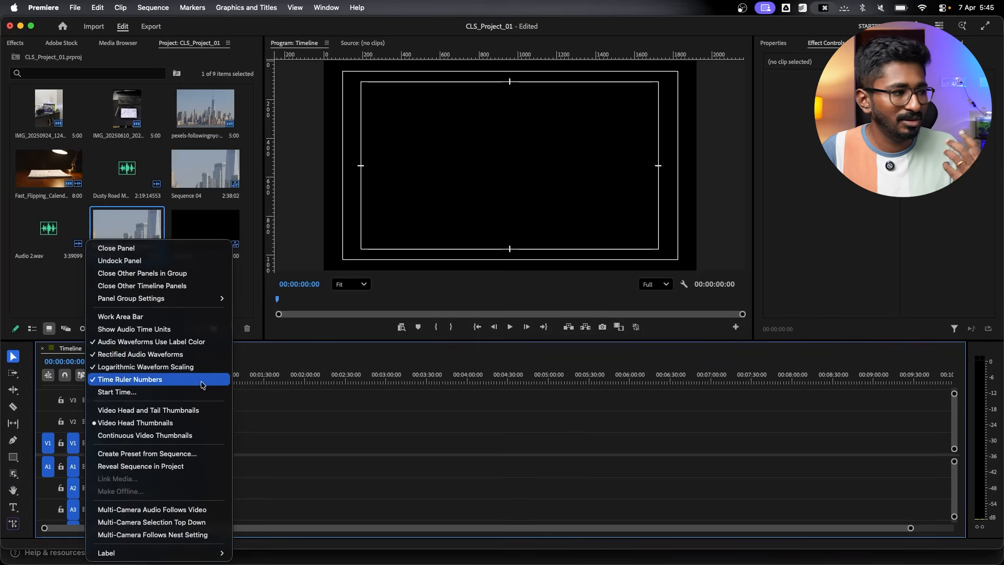
{"action": "left_click", "coordinate": [259, 411]}
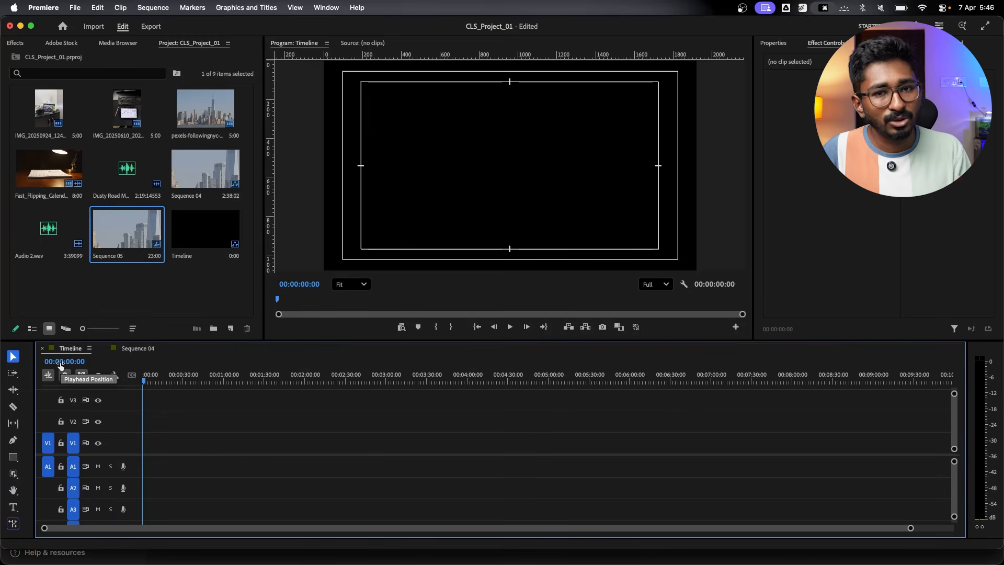
{"action": "left_click_drag", "start_coordinate": [149, 381], "coordinate": [372, 382]}
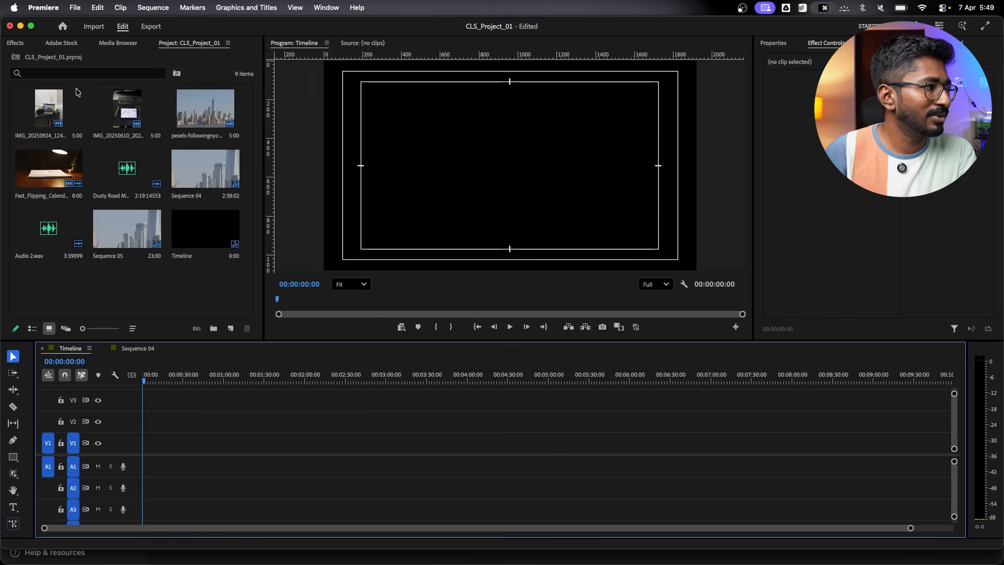
Place IMG_20250610_202757908.jpg at the start of video track V1 in the Timeline sequence.
{"action": "left_click_drag", "start_coordinate": [116, 108], "coordinate": [153, 446]}
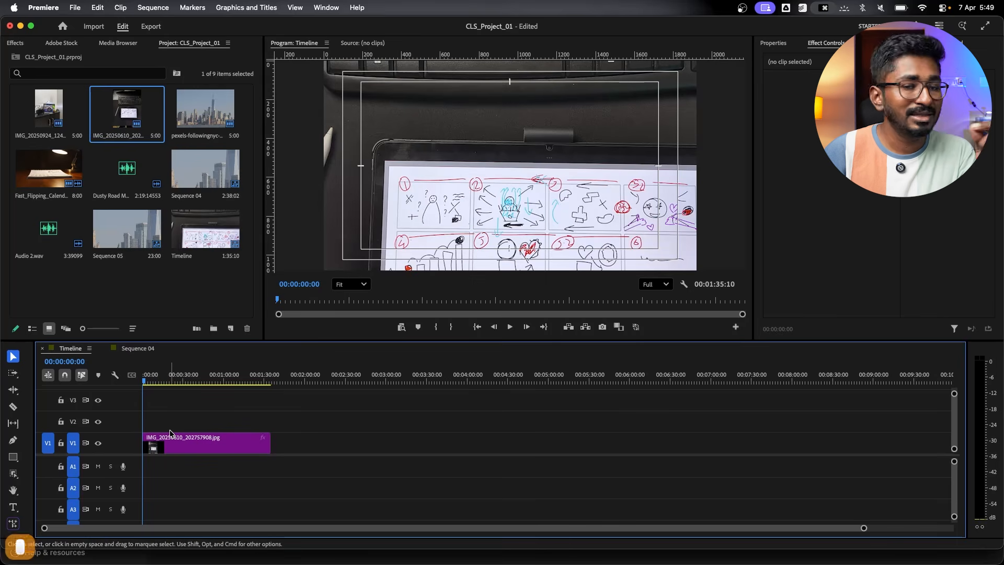
{"action": "left_click", "coordinate": [181, 446]}
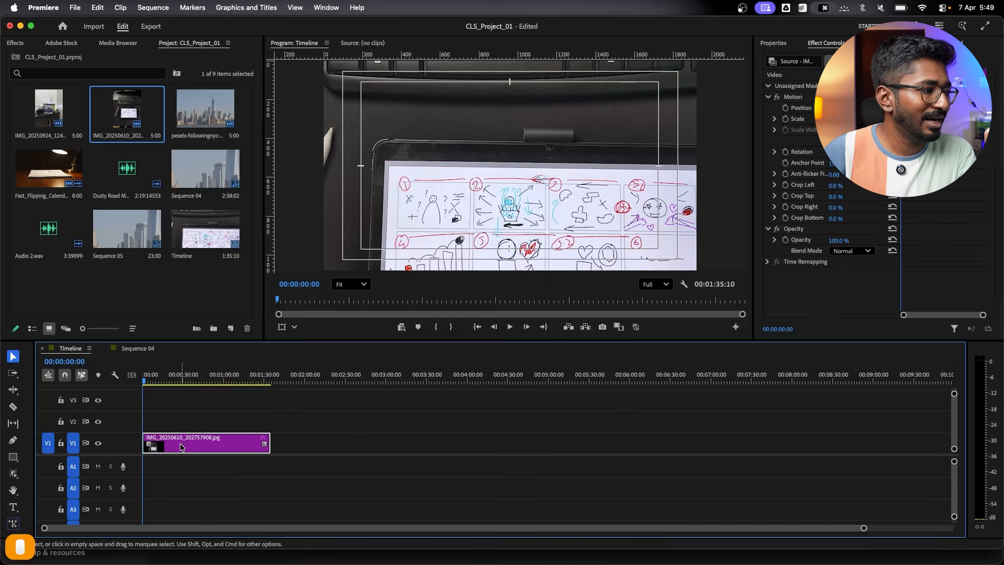
{"action": "left_click", "coordinate": [177, 427]}
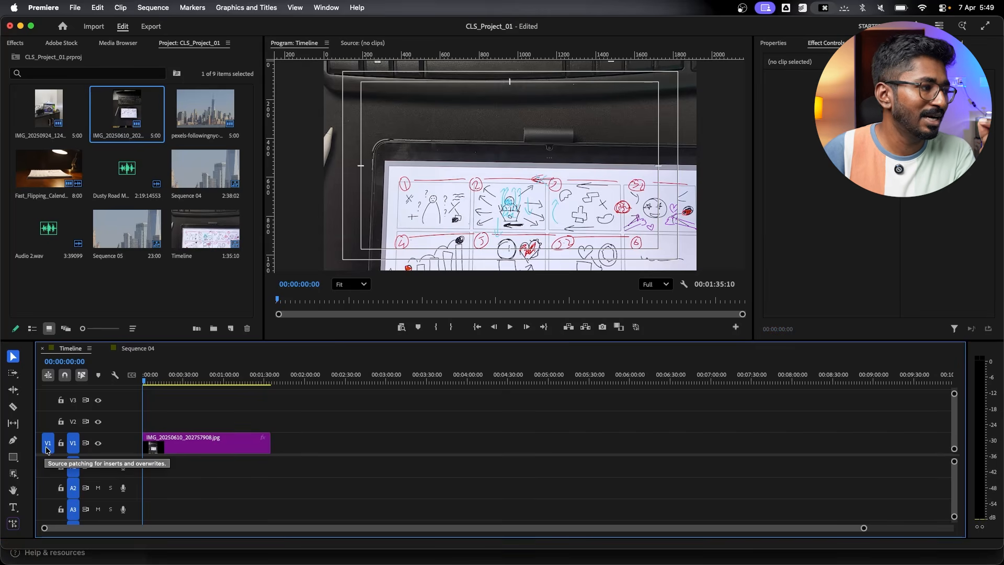
Patch source V1 to track V2 and back to V1, and lock and unlock track V1.
{"action": "left_click_drag", "start_coordinate": [48, 449], "coordinate": [49, 423]}
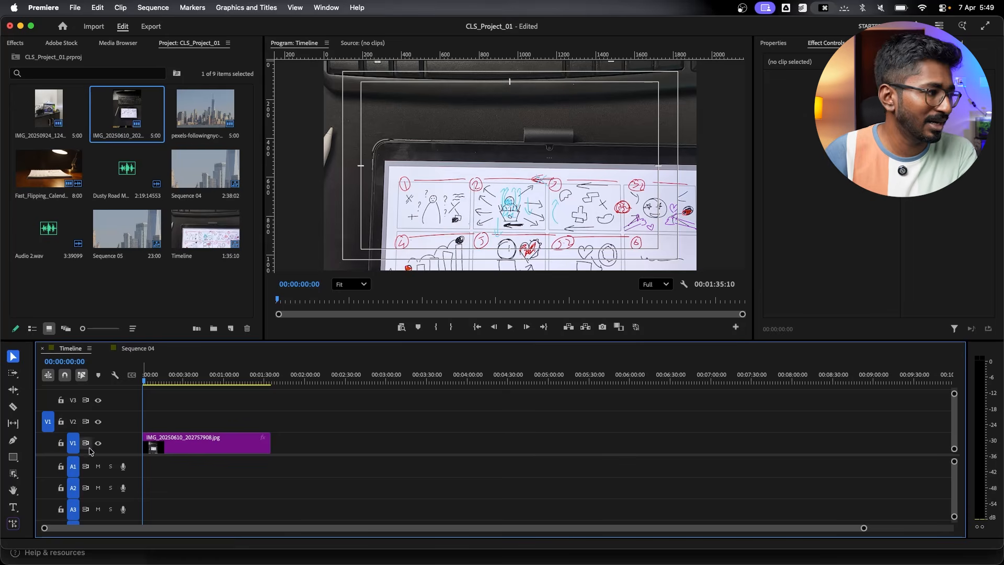
{"action": "left_click", "coordinate": [48, 443]}
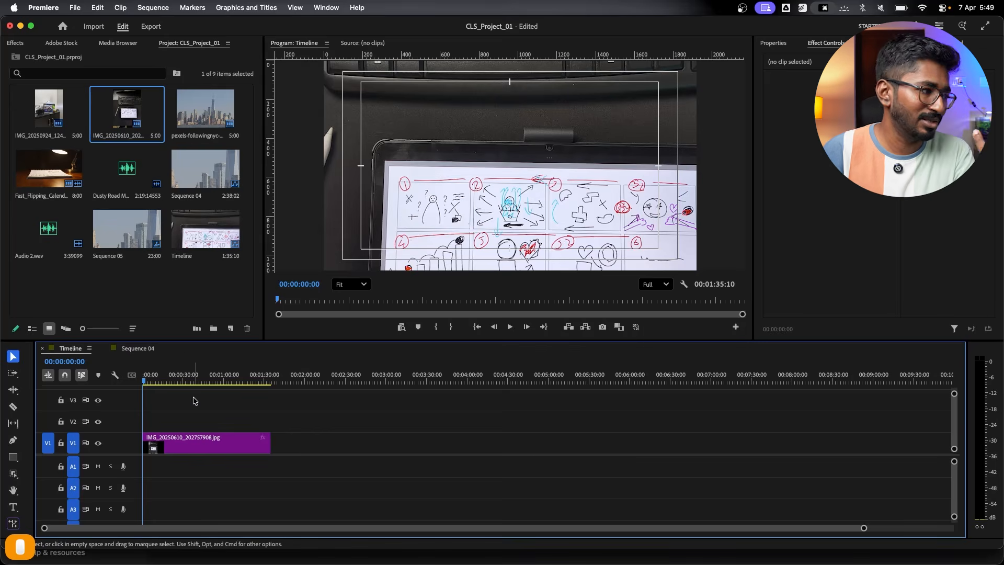
{"action": "left_click", "coordinate": [61, 444]}
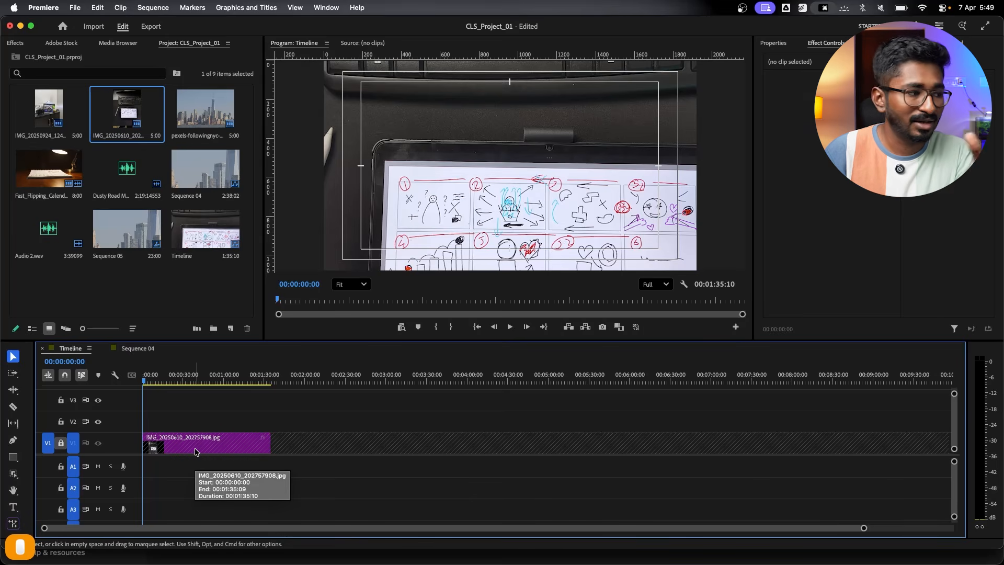
{"action": "left_click", "coordinate": [61, 443]}
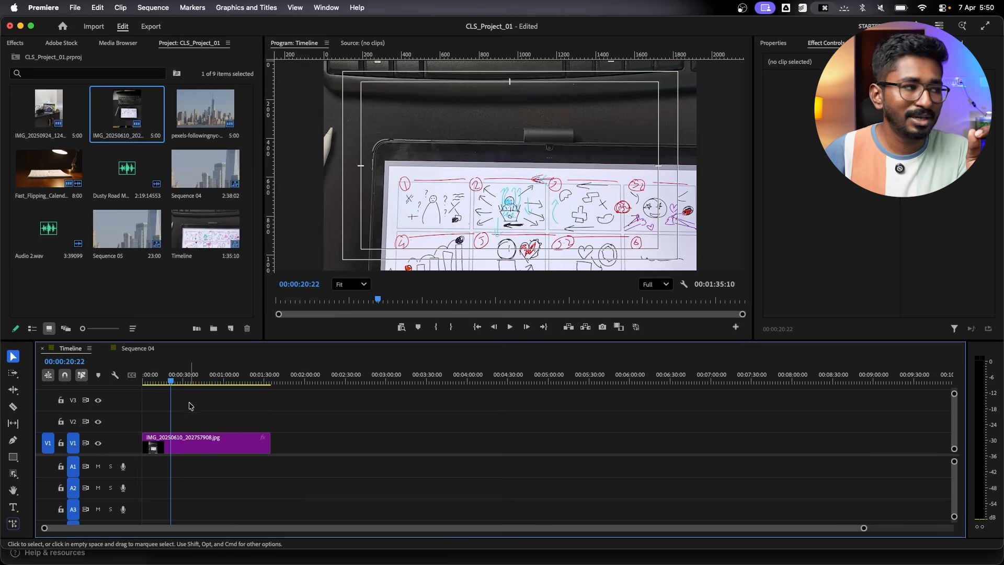
Place the IMG_20250924_124500523.jpg image on track V2 above the V1 clip, overlapping the playhead at 00:00:20:22.
{"action": "left_click", "coordinate": [66, 98]}
{"action": "left_click_drag", "start_coordinate": [165, 353], "coordinate": [256, 424]}
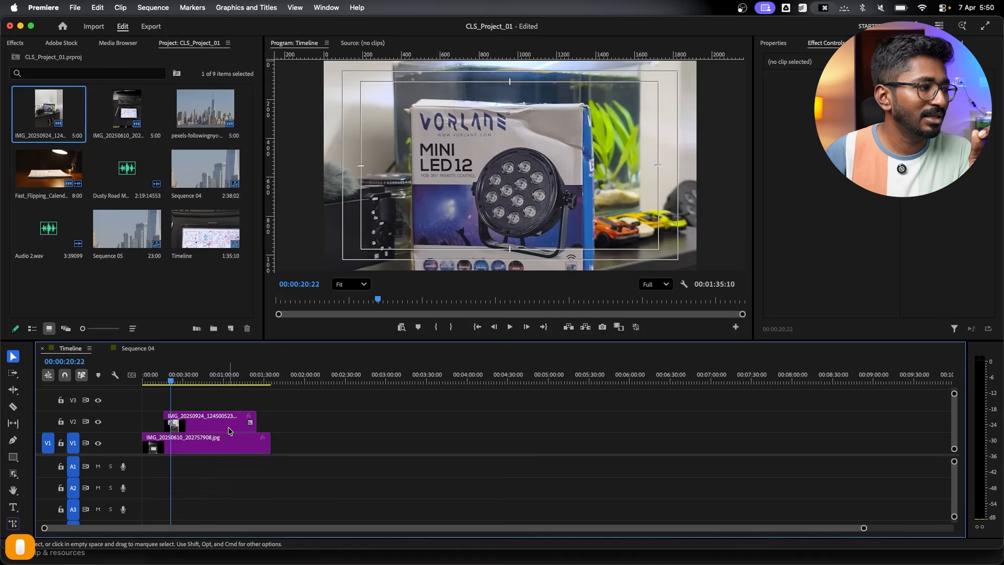
{"action": "left_click", "coordinate": [228, 428]}
{"action": "left_click", "coordinate": [215, 445]}
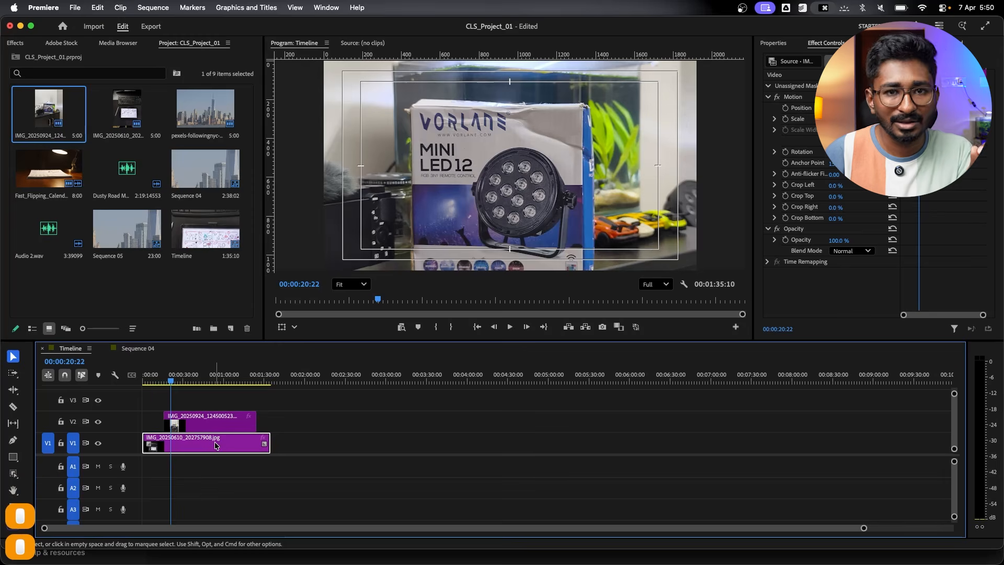
{"action": "left_click", "coordinate": [314, 413]}
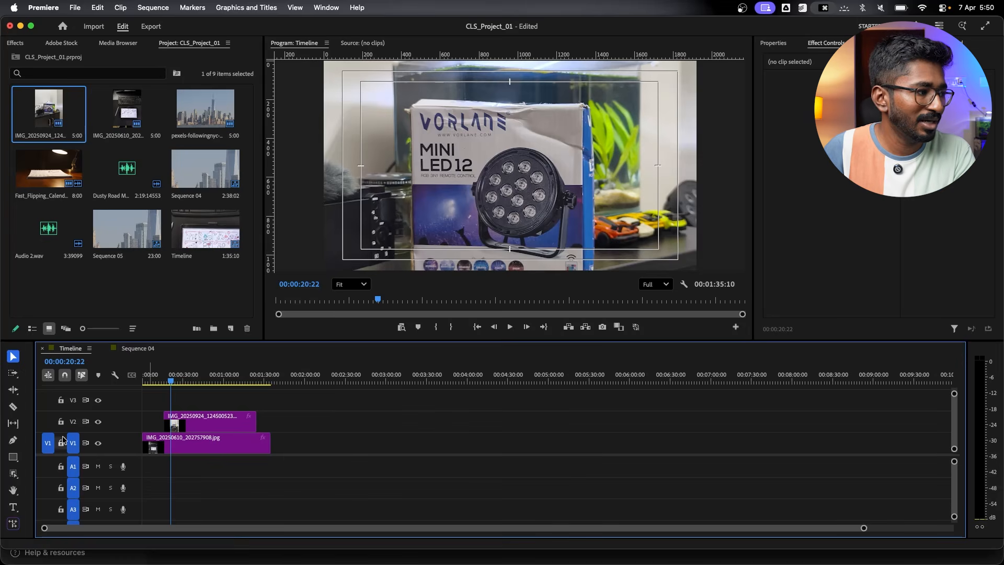
Toggle track targeting on V1, V2 and V3, leaving all three video tracks untargeted.
{"action": "left_click", "coordinate": [75, 420]}
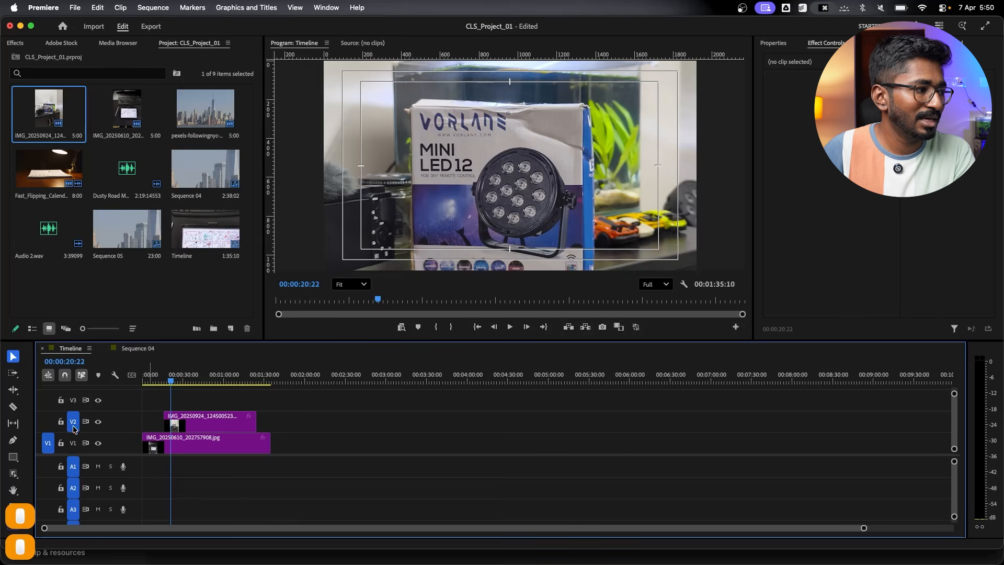
{"action": "left_click", "coordinate": [75, 407]}
{"action": "left_click", "coordinate": [73, 444]}
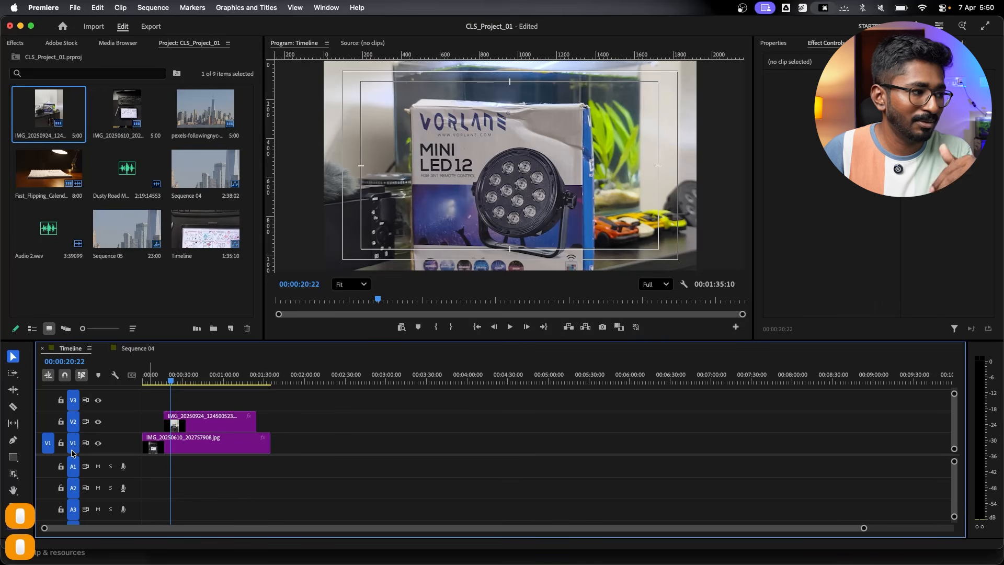
{"action": "left_click", "coordinate": [73, 445]}
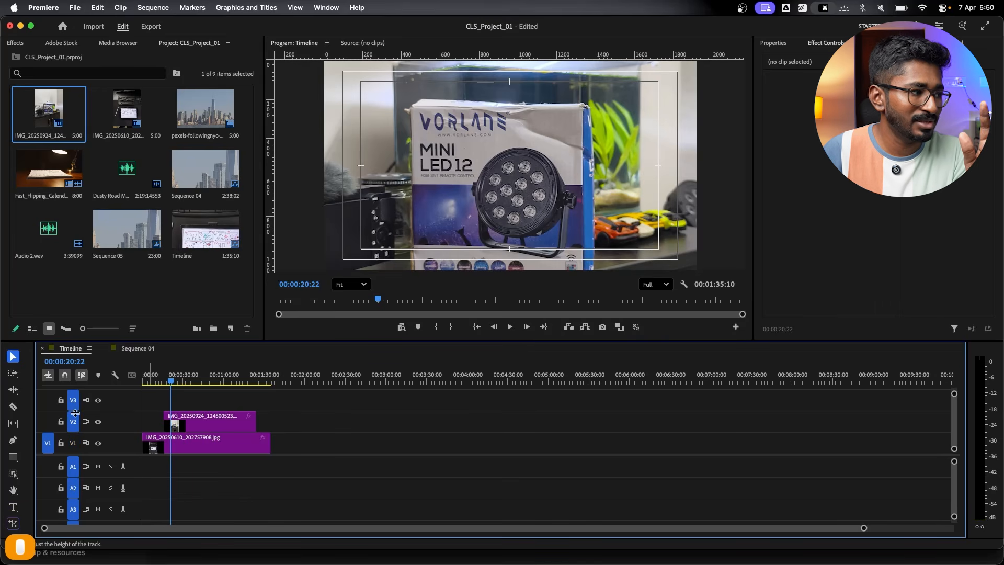
{"action": "left_click", "coordinate": [73, 421]}
{"action": "left_click", "coordinate": [73, 400]}
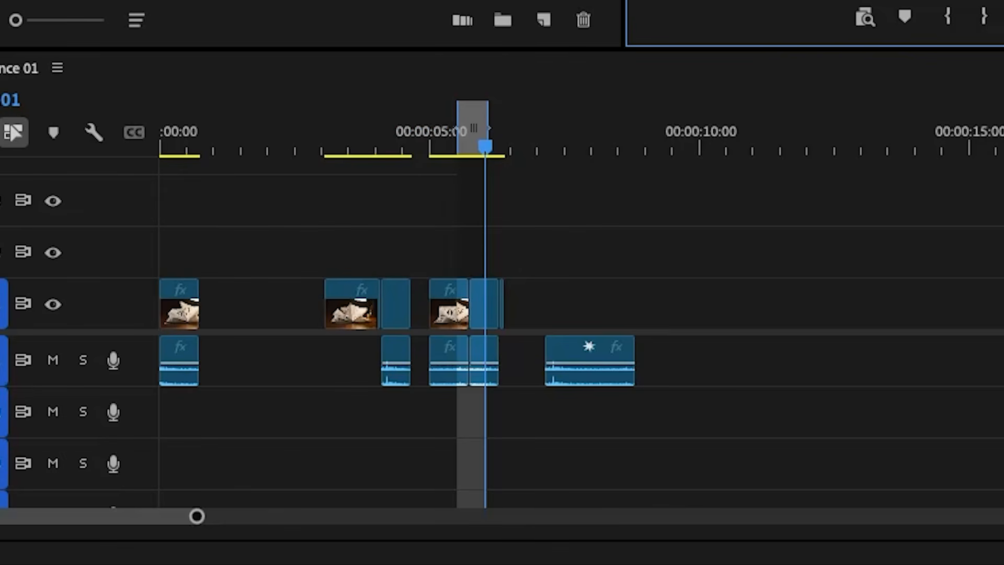
Extract the marked In-to-Out range just after 00:00:05:00 in Sequence 01, undo it, and extract the range again.
{"action": "key", "text": "apostrophe"}
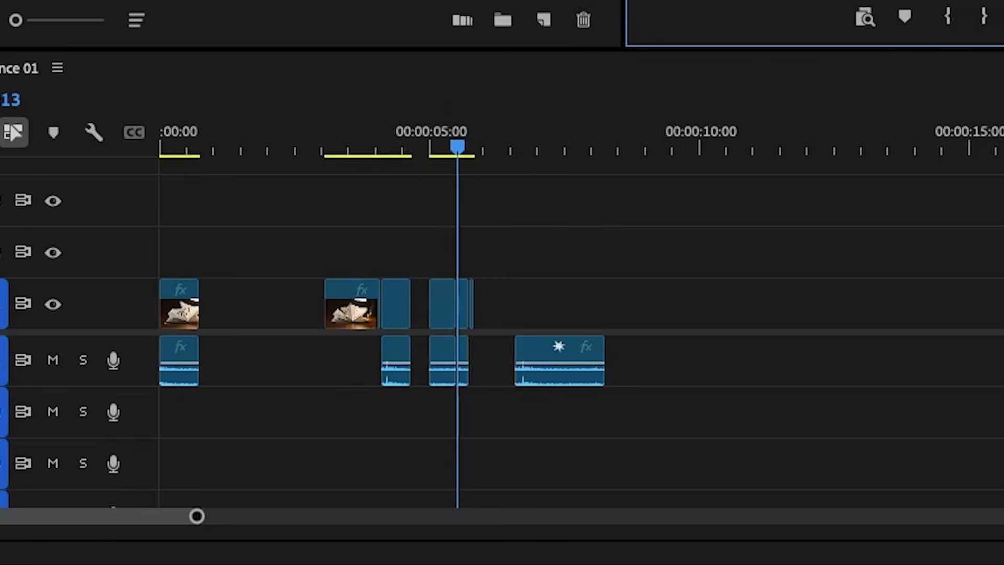
{"action": "key", "text": "ctrl+z"}
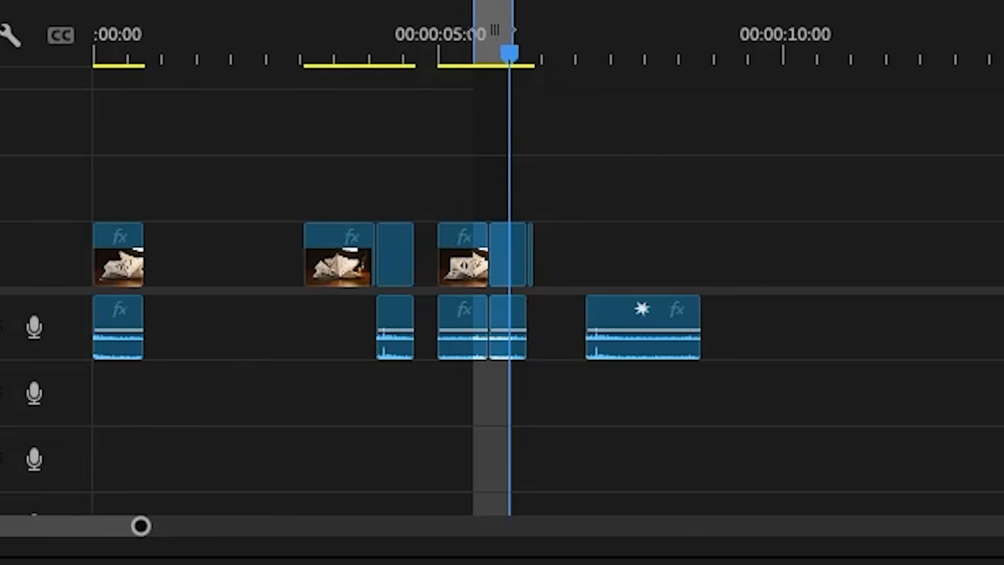
{"action": "key", "text": "apostrophe"}
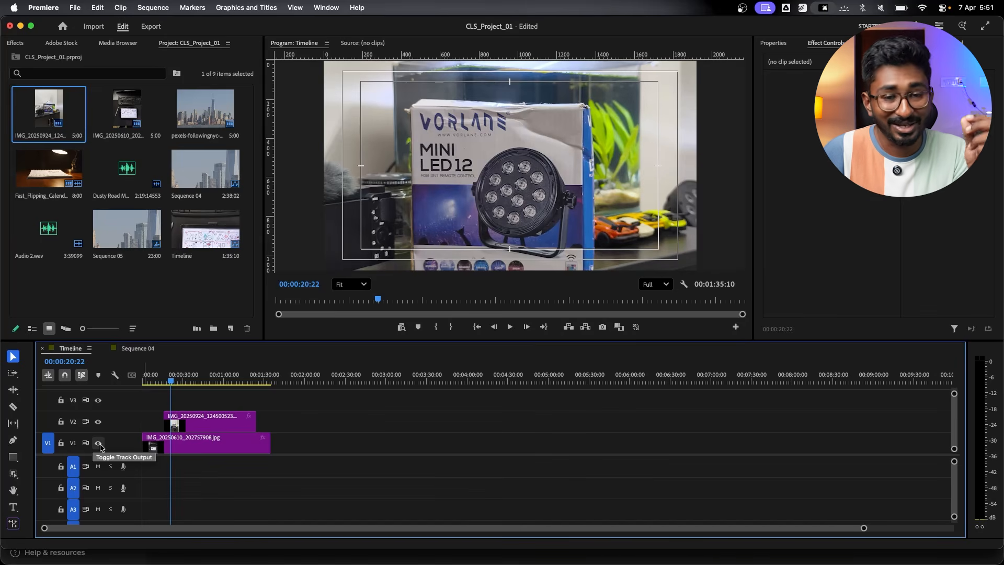
Hide and show the V1 track output in the Timeline sequence, and check V1's targeting options without choosing one.
{"action": "left_click", "coordinate": [99, 443]}
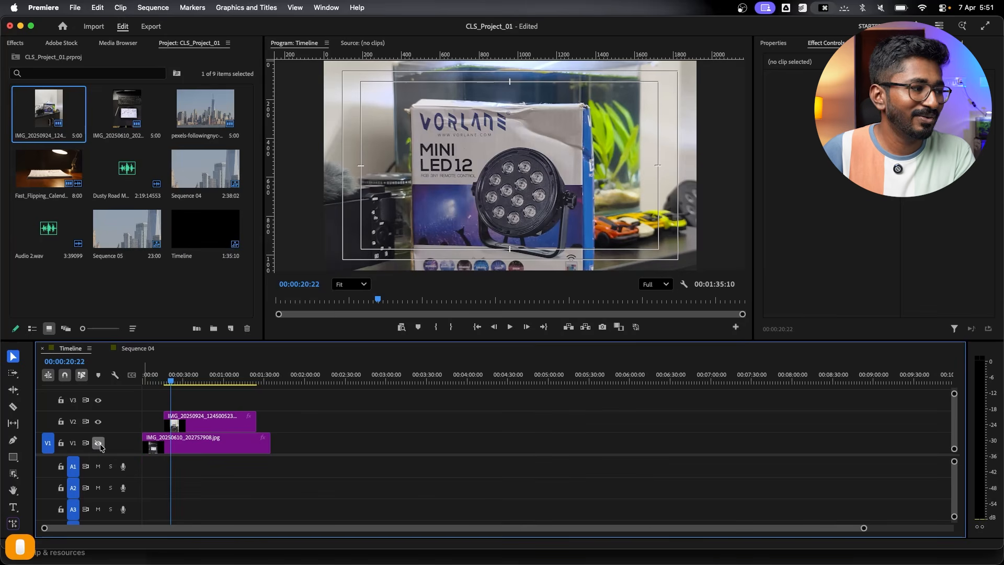
{"action": "left_click", "coordinate": [98, 444]}
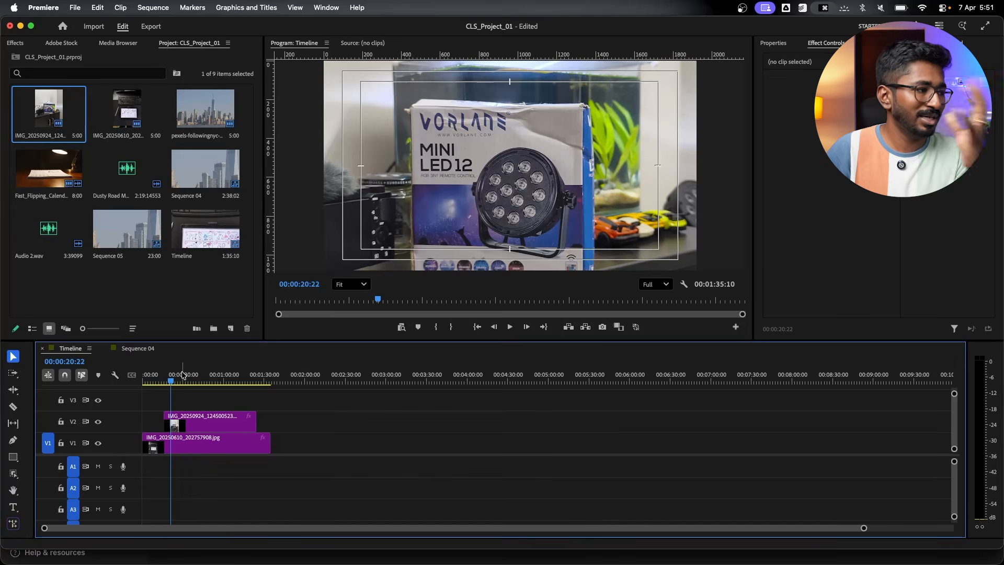
{"action": "right_click", "coordinate": [73, 444]}
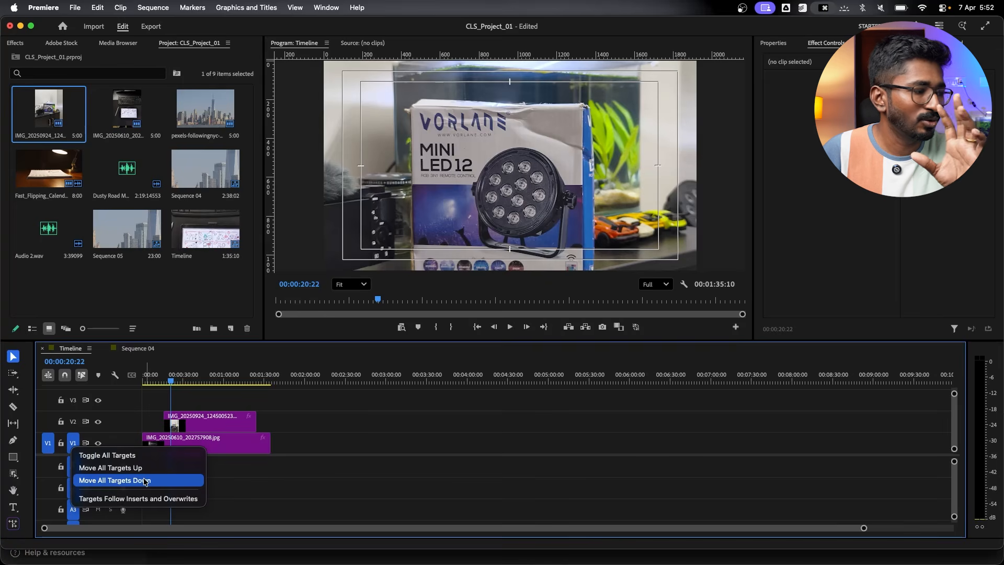
{"action": "left_click", "coordinate": [211, 398]}
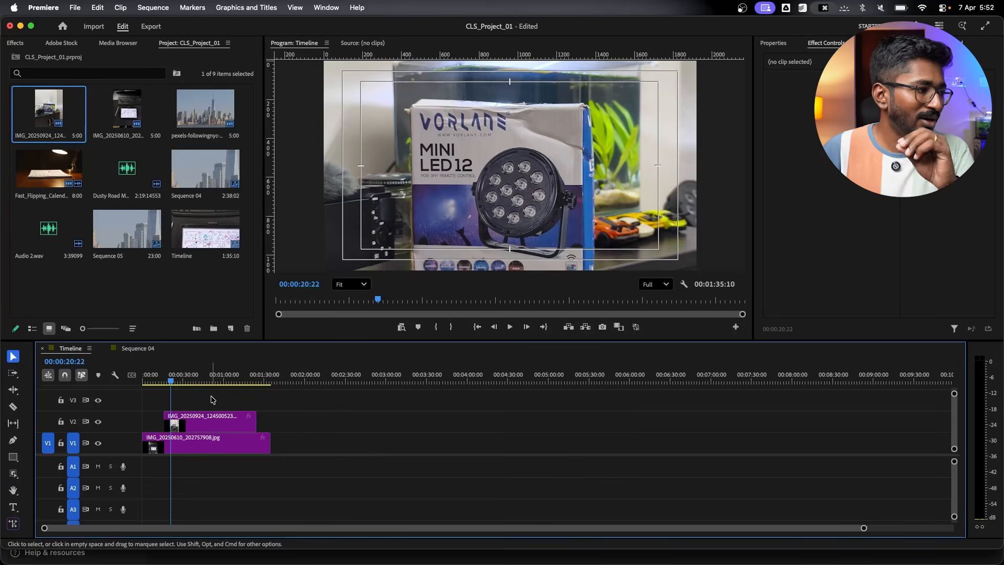
Place Audio 2.wav on tracks A1 and A2, with the A2 clip starting at the playhead, and mute and unmute A1.
{"action": "left_click", "coordinate": [98, 469]}
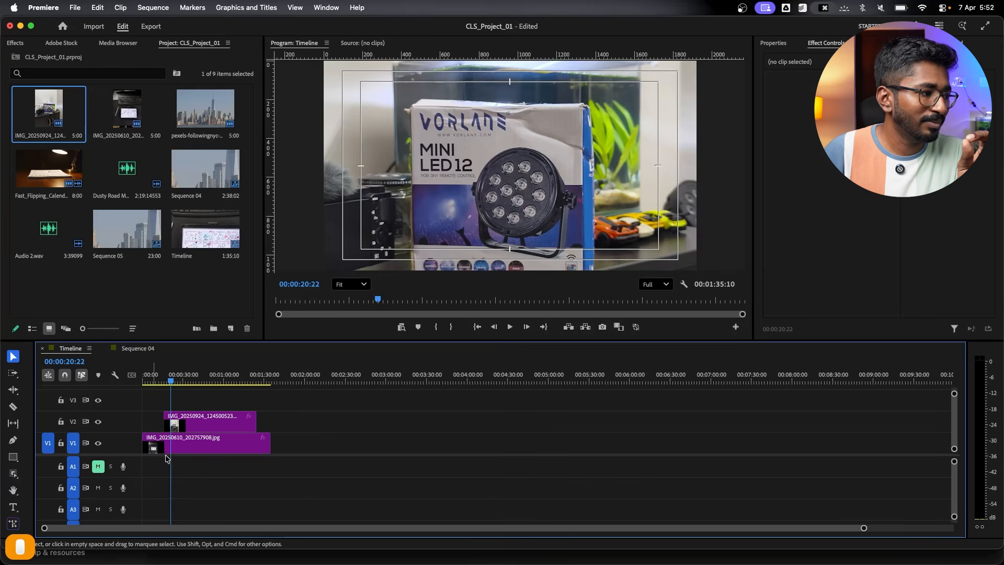
{"action": "left_click_drag", "start_coordinate": [46, 222], "coordinate": [175, 492]}
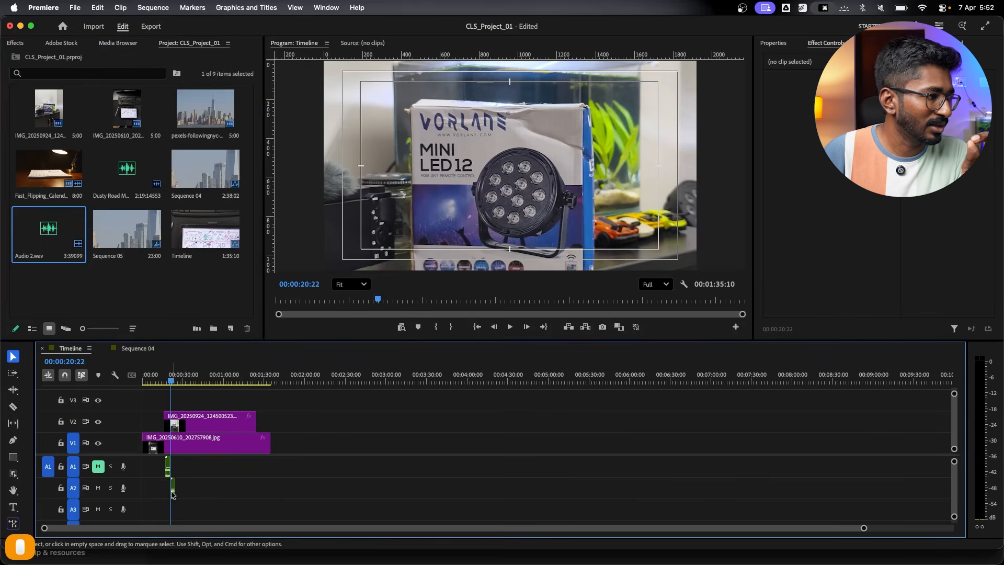
{"action": "scroll", "coordinate": [173, 492], "scroll_direction": "up", "scroll_amount": 5}
{"action": "scroll", "coordinate": [174, 492], "scroll_direction": "up", "scroll_amount": 3}
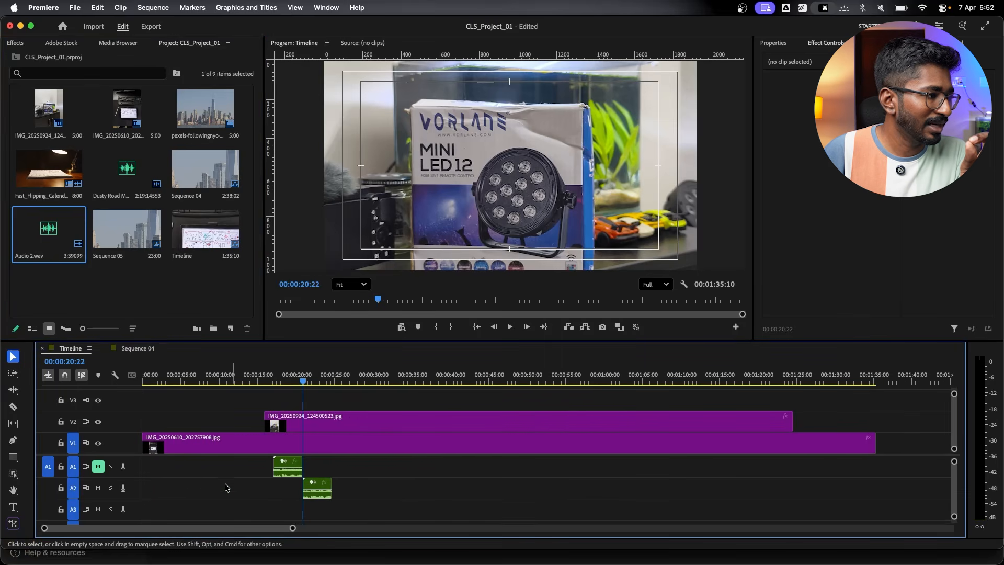
{"action": "left_click", "coordinate": [97, 465]}
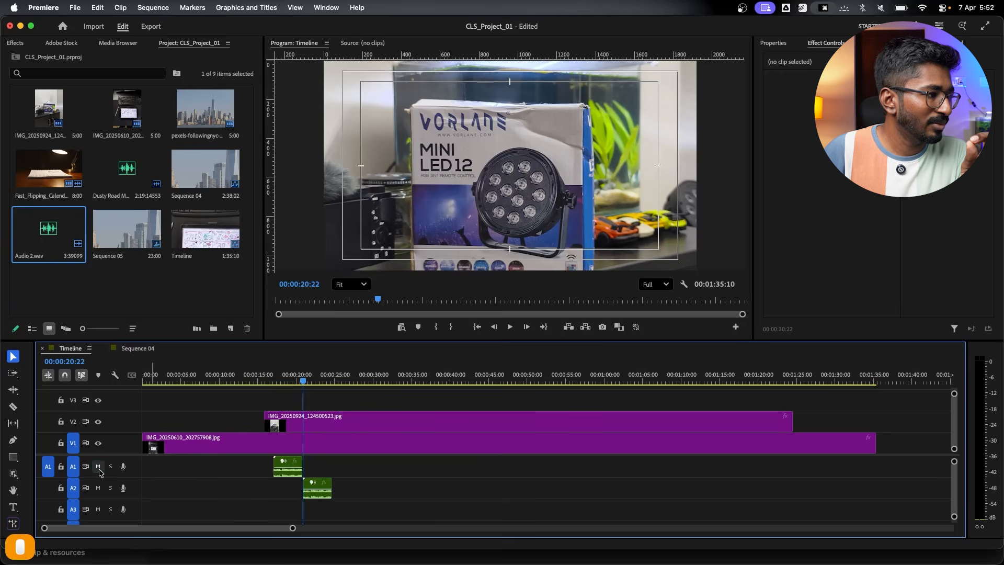
Mute and unmute track A1, and turn its solo on and off again.
{"action": "left_click", "coordinate": [98, 466]}
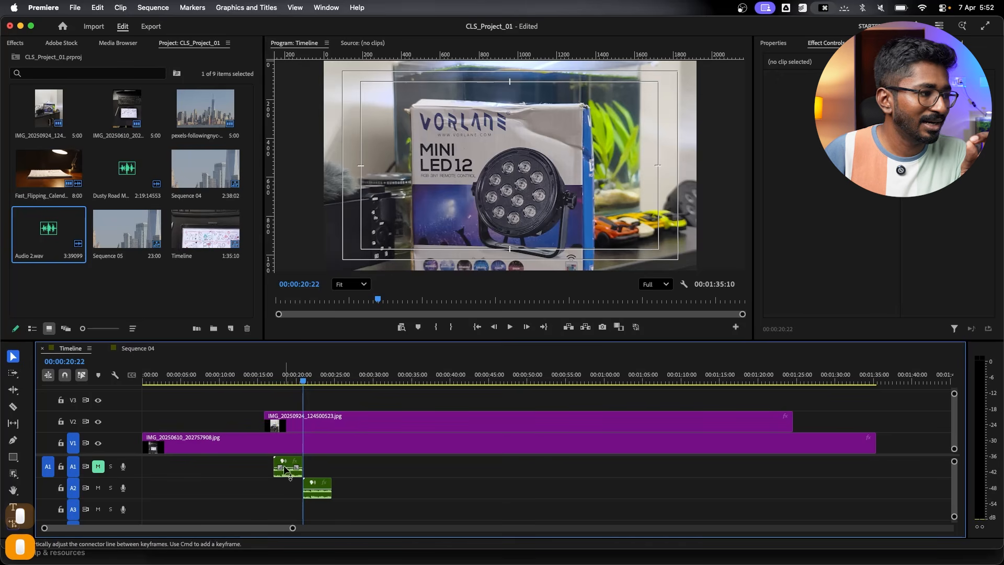
{"action": "mouse_move", "coordinate": [298, 468]}
{"action": "mouse_move", "coordinate": [328, 493]}
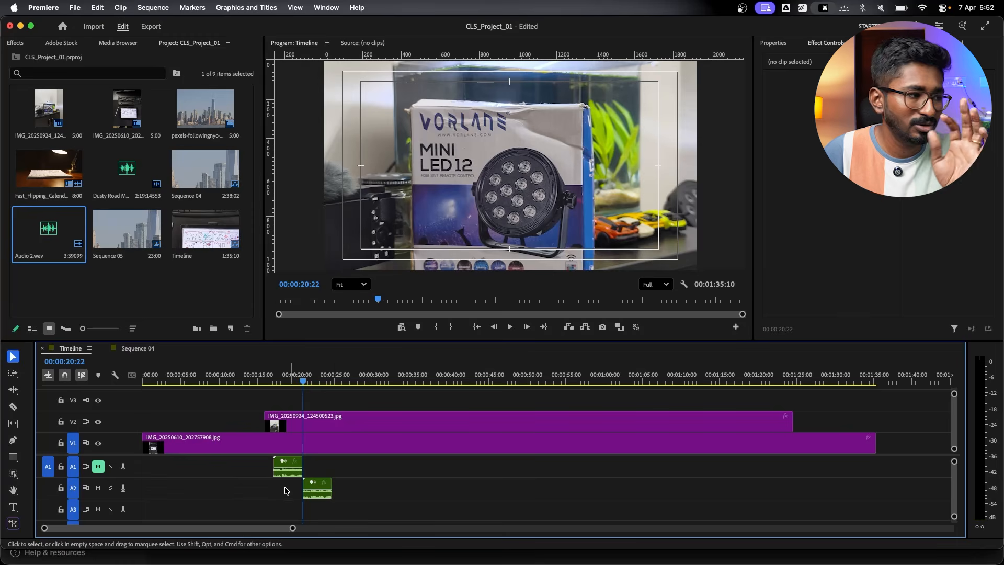
{"action": "left_click", "coordinate": [94, 468]}
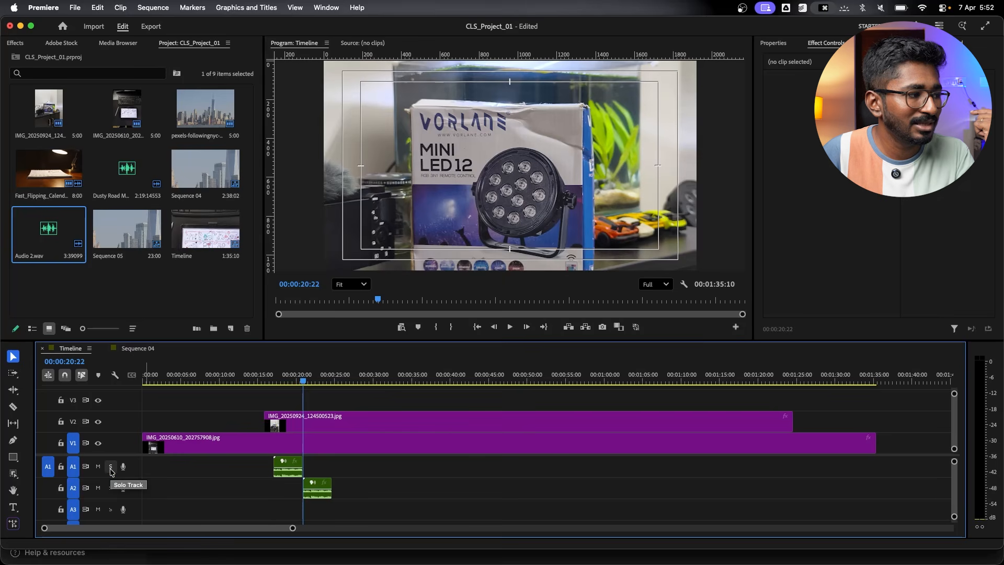
{"action": "left_click", "coordinate": [110, 470]}
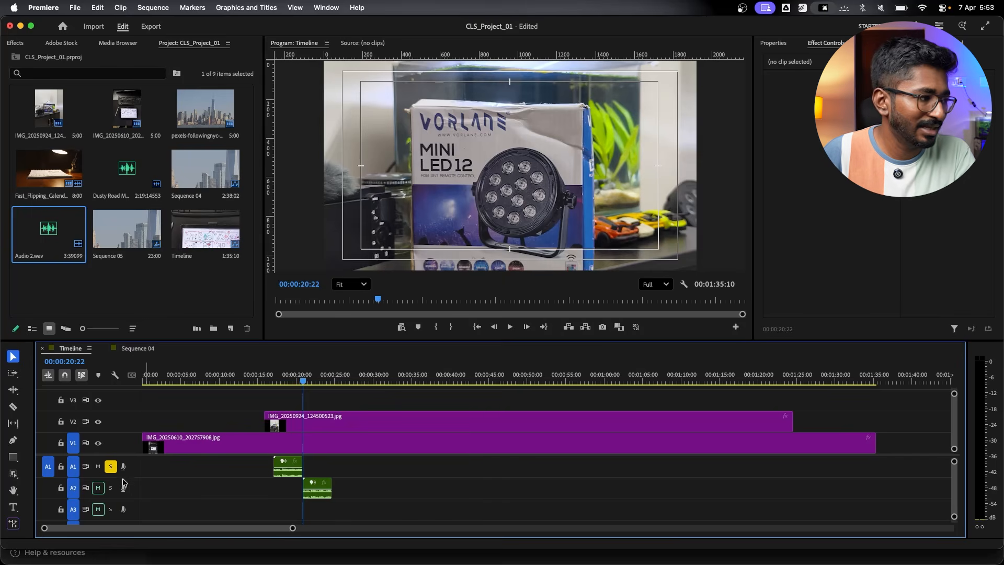
{"action": "left_click", "coordinate": [110, 465]}
Record a short voice-over clip onto track A1 starting at 00:00:31:03, and check the recorded waveform.
{"action": "left_click", "coordinate": [382, 377]}
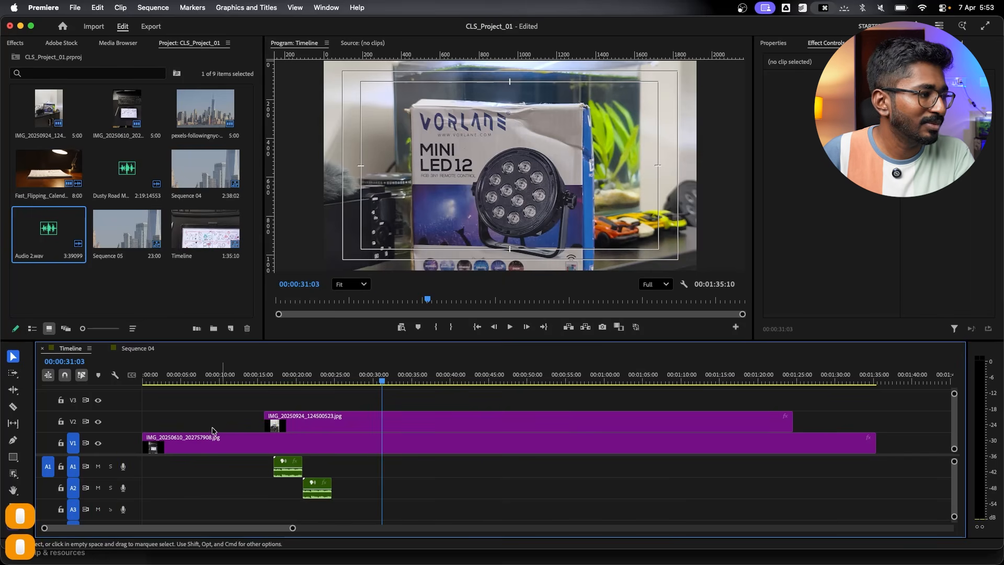
{"action": "left_click", "coordinate": [123, 466]}
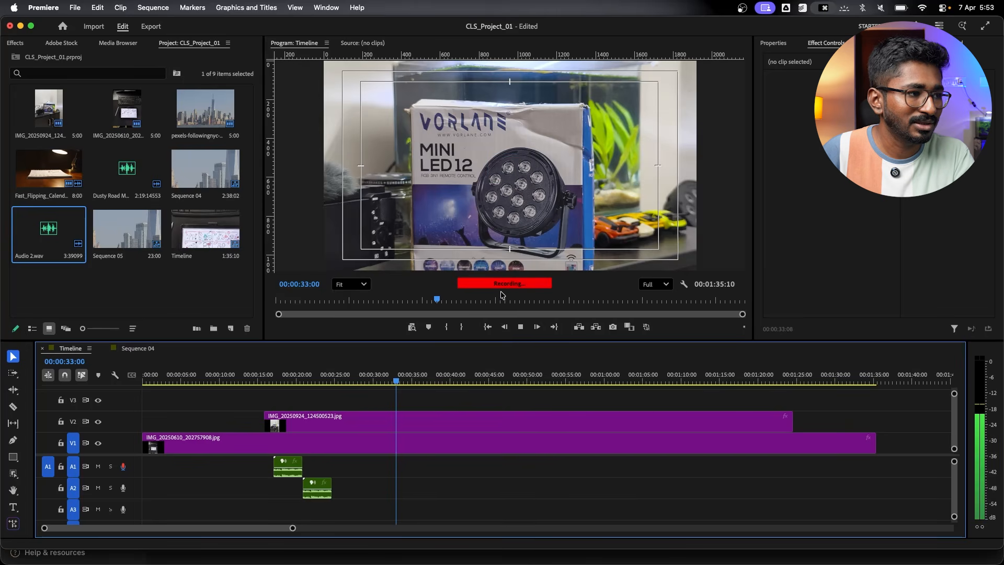
{"action": "key", "text": "space"}
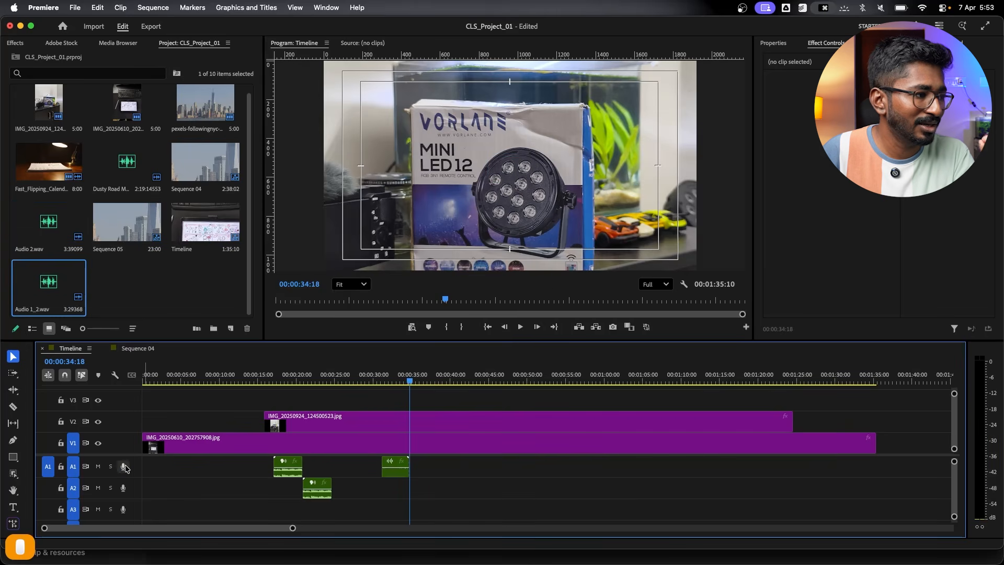
{"action": "scroll", "coordinate": [384, 471], "scroll_direction": "up", "scroll_amount": 5}
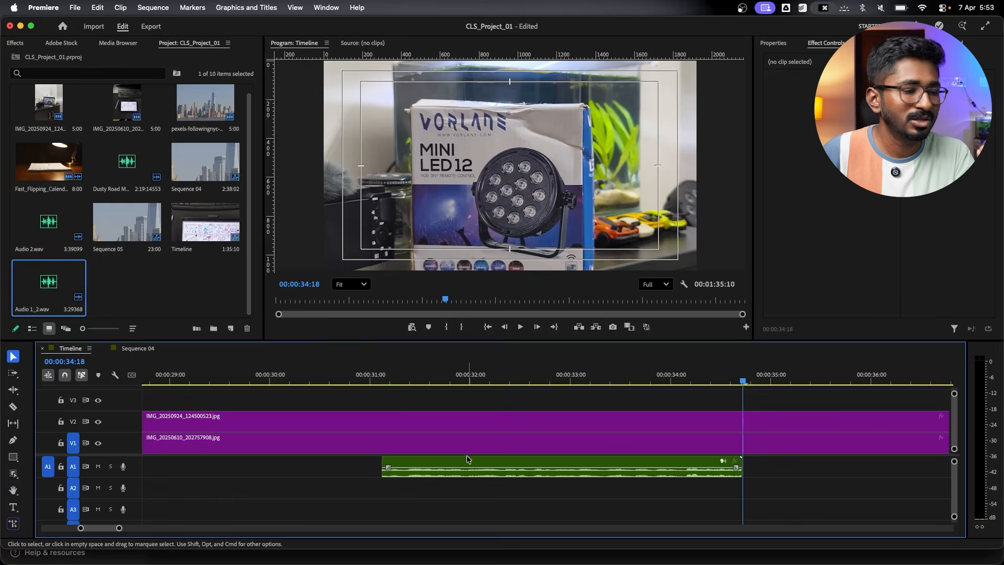
{"action": "scroll", "coordinate": [458, 461], "scroll_direction": "down", "scroll_amount": 8}
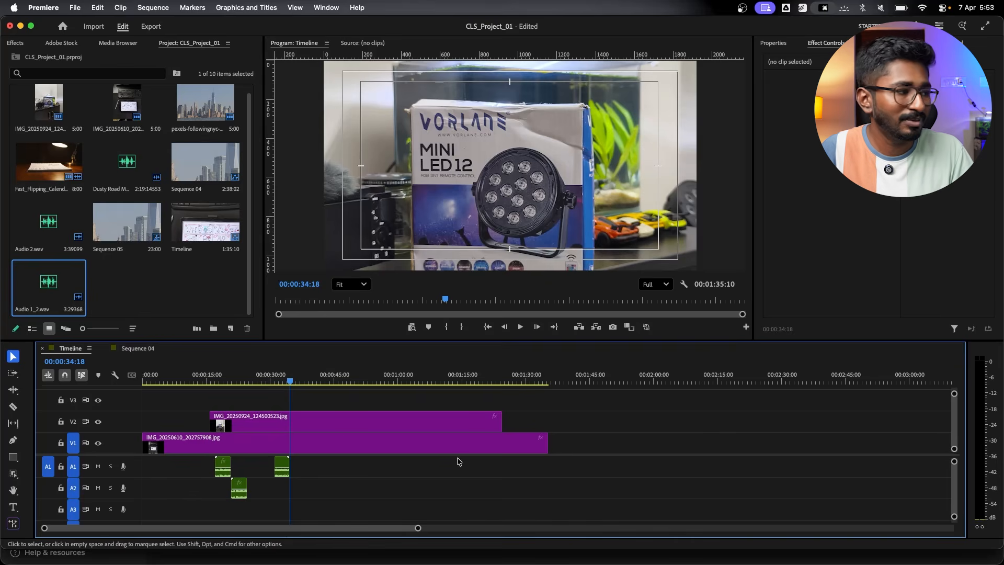
Move the IMG_20250924_124500523.jpg clip from V2 upward to create tracks V4 and V5, and bring it back down to V3.
{"action": "left_click_drag", "start_coordinate": [291, 422], "coordinate": [296, 402]}
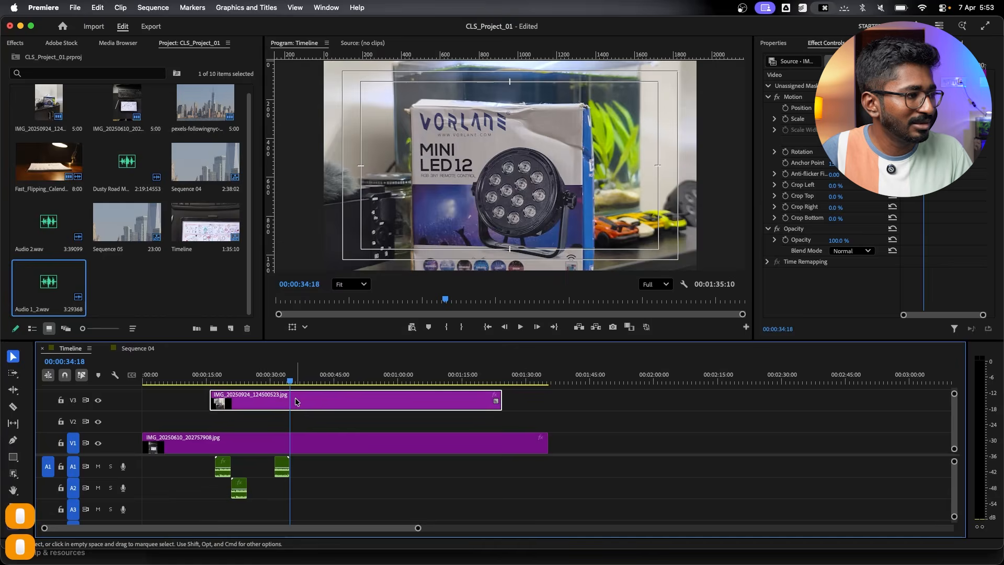
{"action": "key", "text": "Delete"}
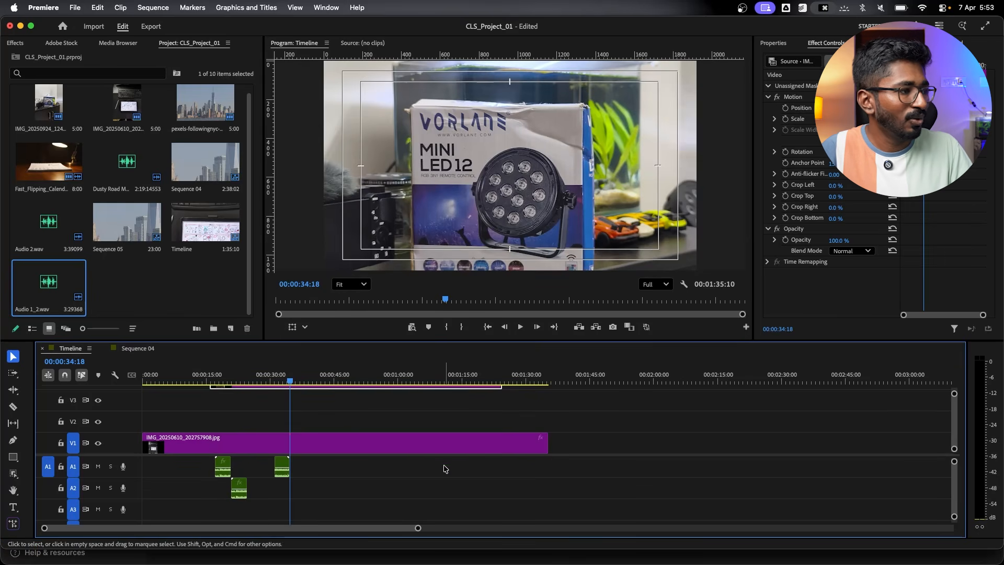
{"action": "key", "text": "super+z"}
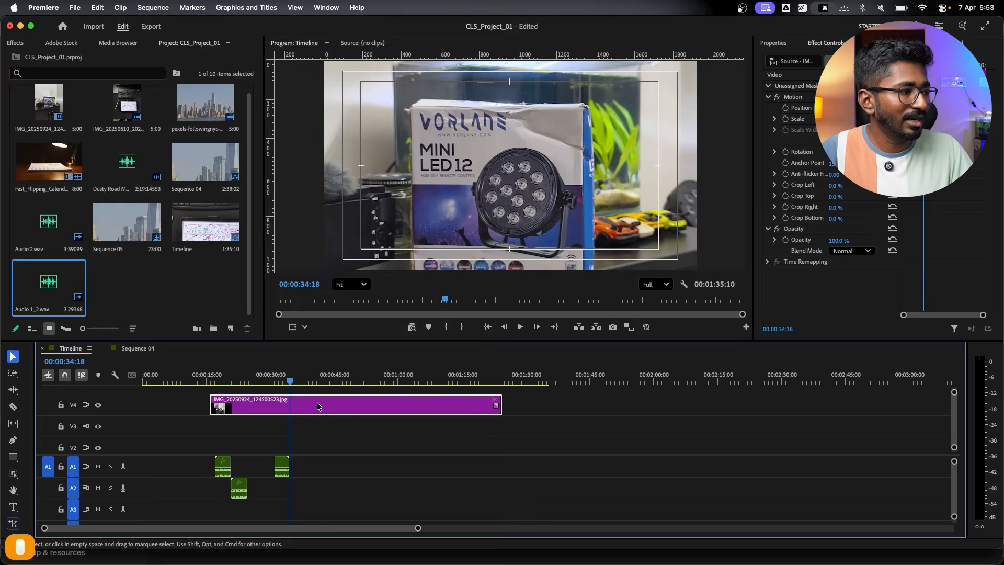
{"action": "scroll", "coordinate": [317, 402], "scroll_direction": "down", "scroll_amount": 2}
{"action": "scroll", "coordinate": [317, 398], "scroll_direction": "up", "scroll_amount": 2}
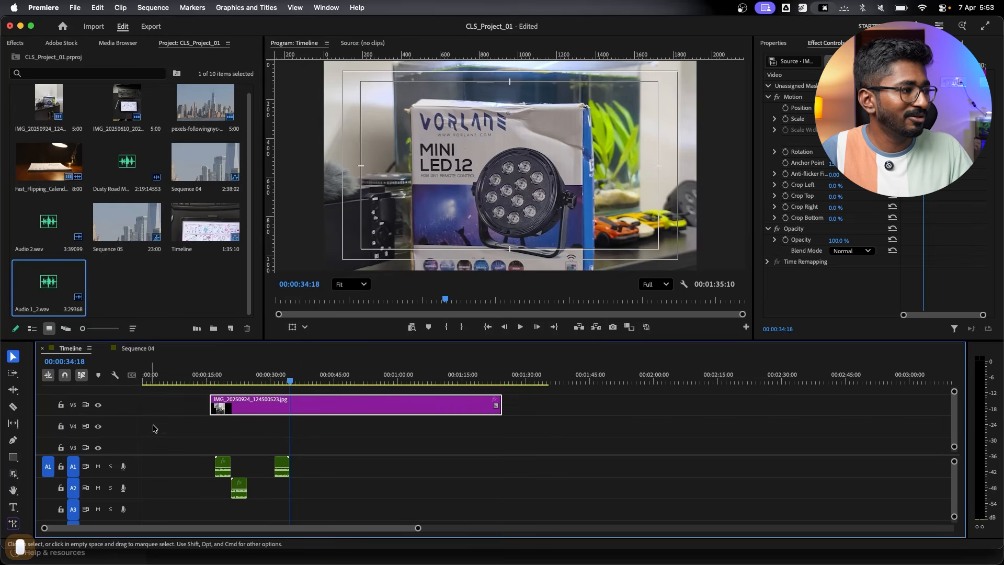
{"action": "left_click_drag", "start_coordinate": [248, 412], "coordinate": [248, 454]}
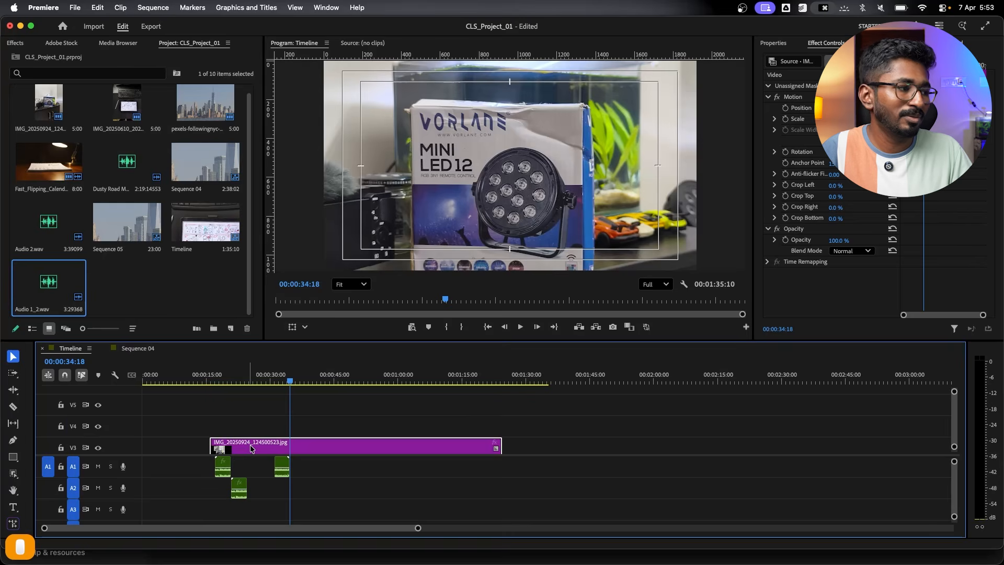
{"action": "scroll", "coordinate": [324, 418], "scroll_direction": "down", "scroll_amount": 2}
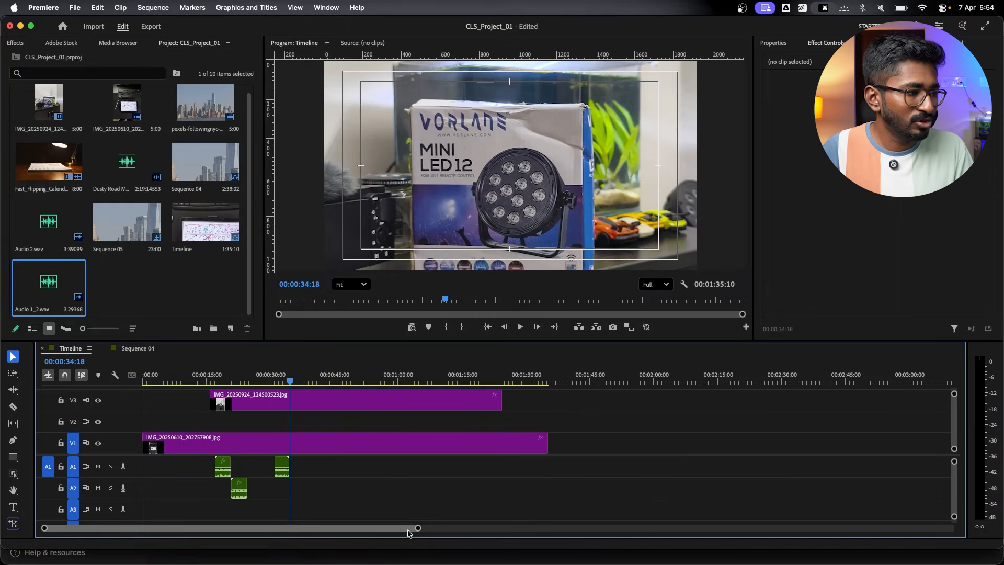
Zoom in on the Timeline's time scale and reduce the heights of the video and audio tracks.
{"action": "left_click_drag", "start_coordinate": [418, 529], "coordinate": [560, 506]}
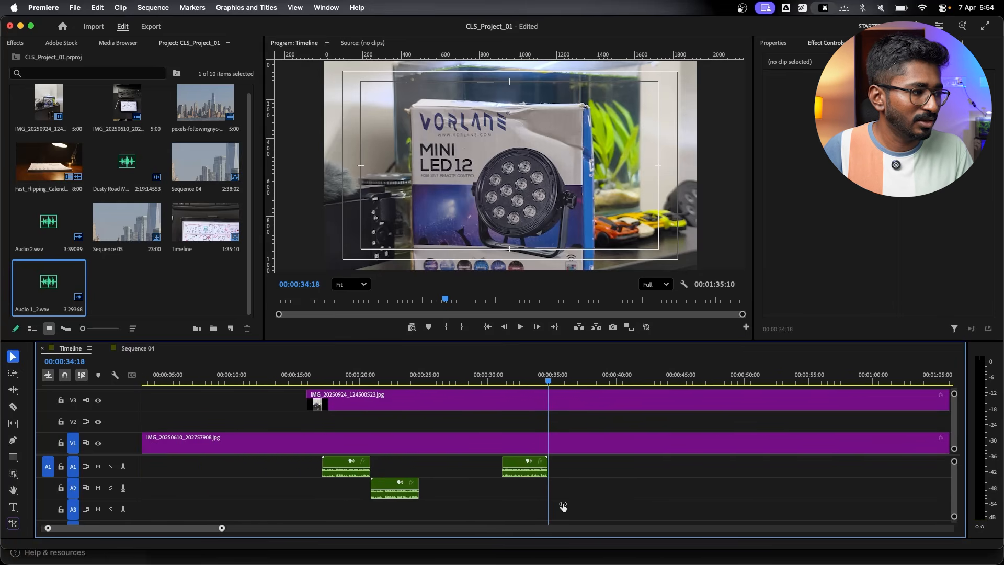
{"action": "left_click_drag", "start_coordinate": [193, 529], "coordinate": [191, 529]}
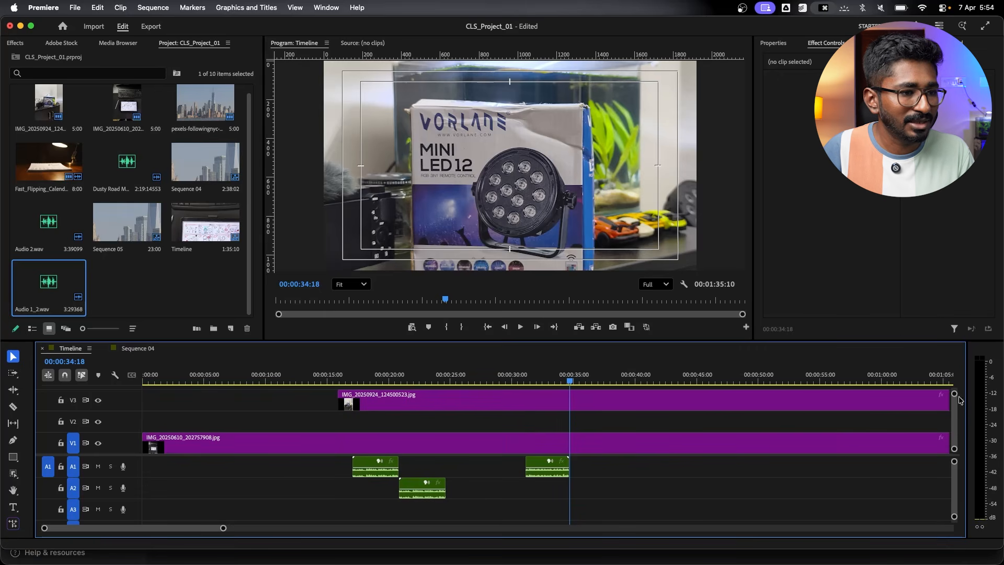
{"action": "left_click_drag", "start_coordinate": [954, 394], "coordinate": [944, 368]}
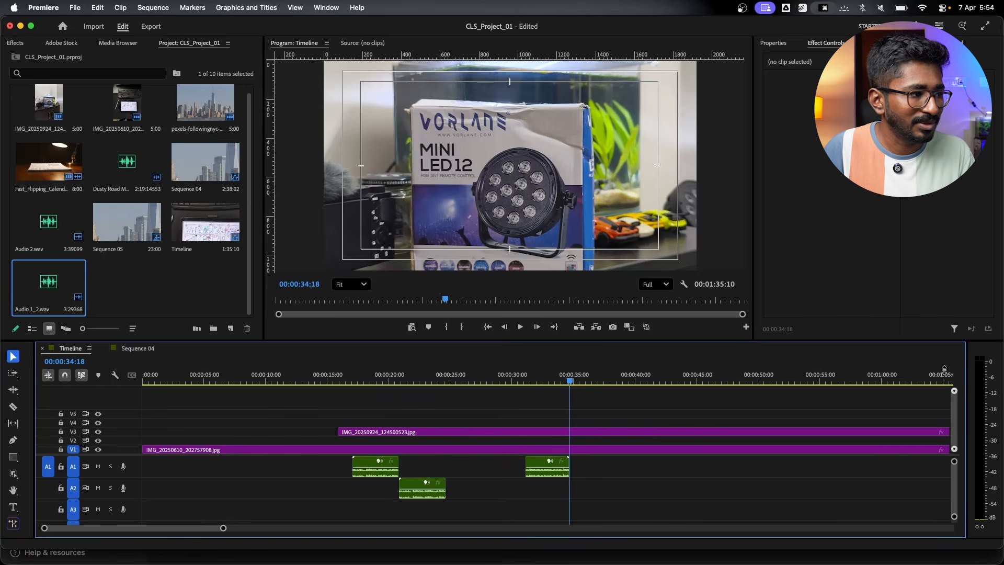
{"action": "left_click_drag", "start_coordinate": [953, 517], "coordinate": [957, 529]}
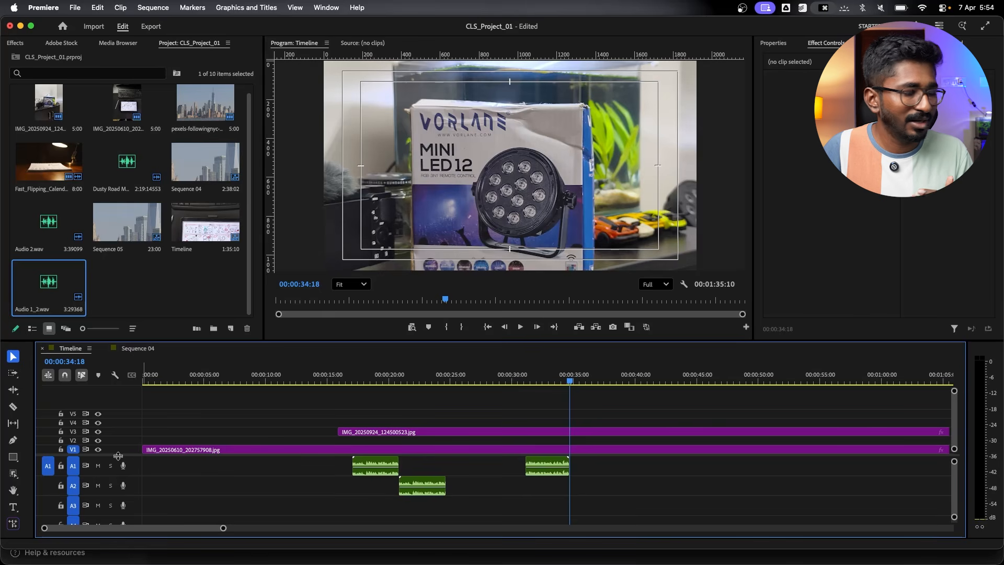
Shift the divider between the video and audio tracks up, and lower it to give the video tracks more room.
{"action": "left_click_drag", "start_coordinate": [118, 456], "coordinate": [140, 406]}
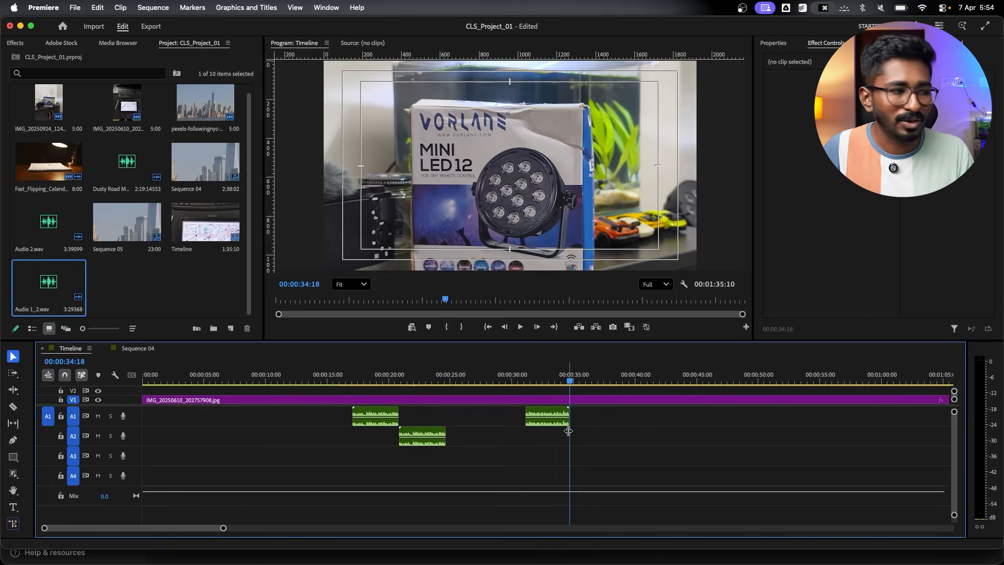
{"action": "left_click_drag", "start_coordinate": [127, 406], "coordinate": [156, 484]}
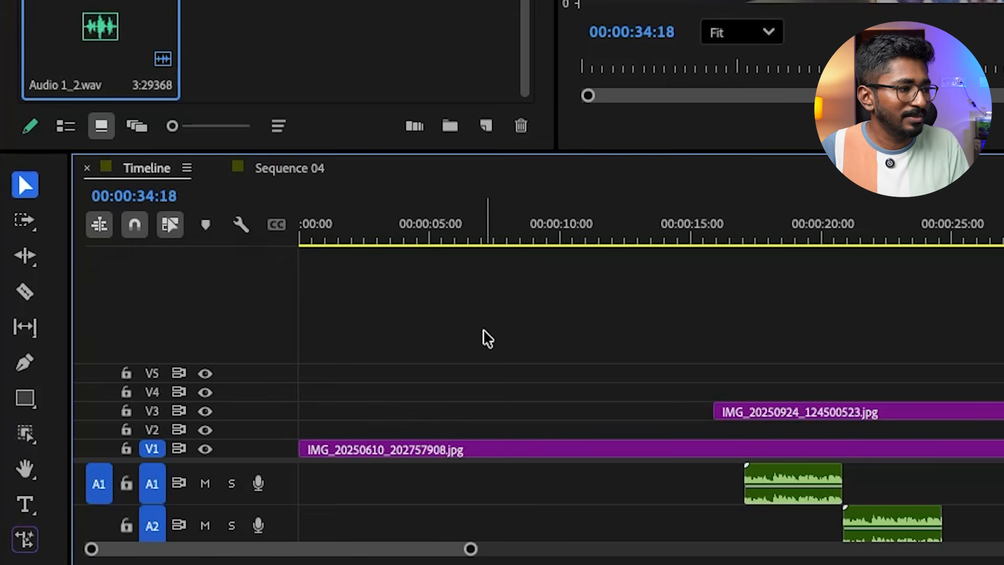
Place Sequence 05 as a nested clip on V1 and A1 past the existing clips, open it to view its contents, and return to Timeline.
{"action": "scroll", "coordinate": [482, 336], "scroll_direction": "down", "scroll_amount": 8}
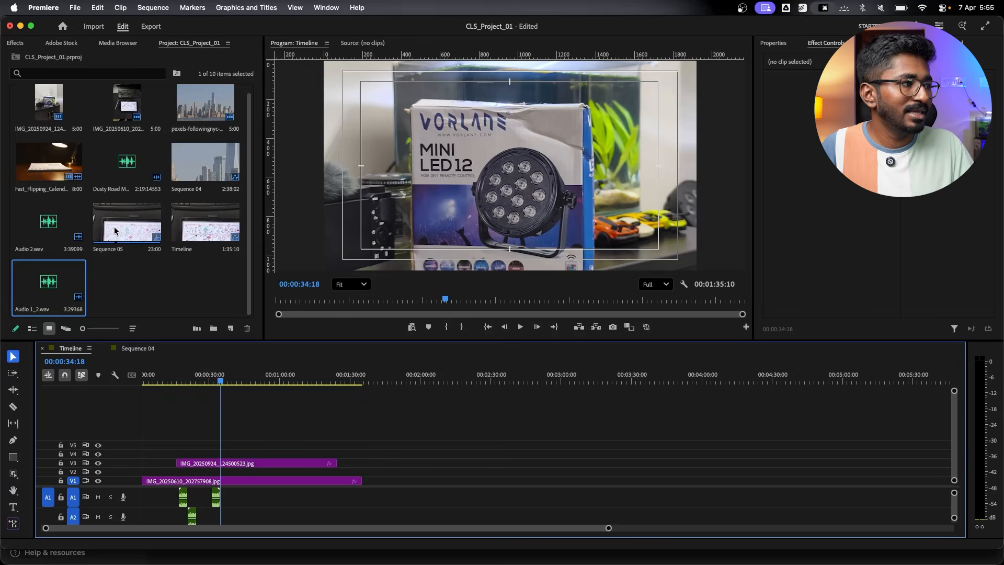
{"action": "left_click_drag", "start_coordinate": [115, 231], "coordinate": [396, 489]}
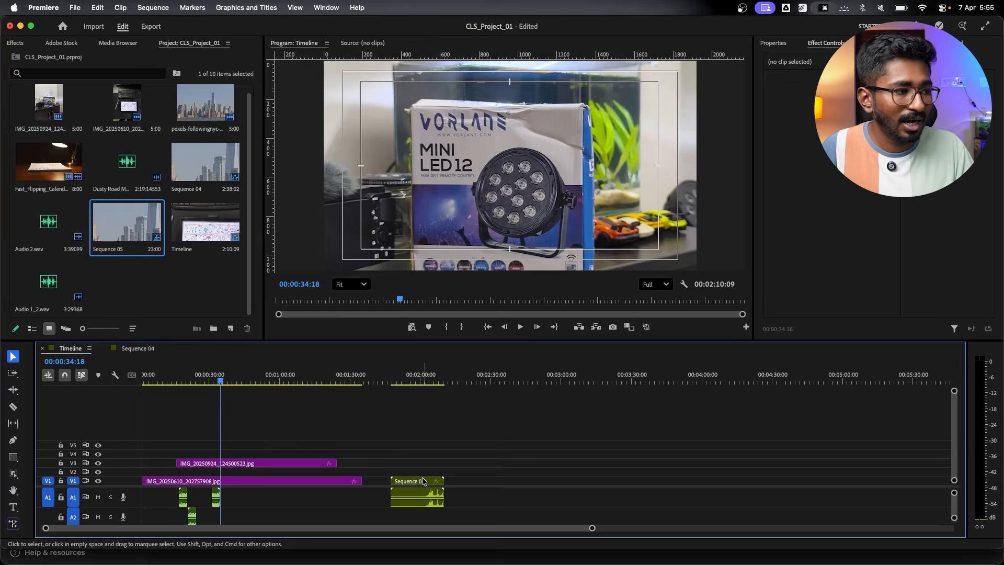
{"action": "double_click", "coordinate": [425, 481]}
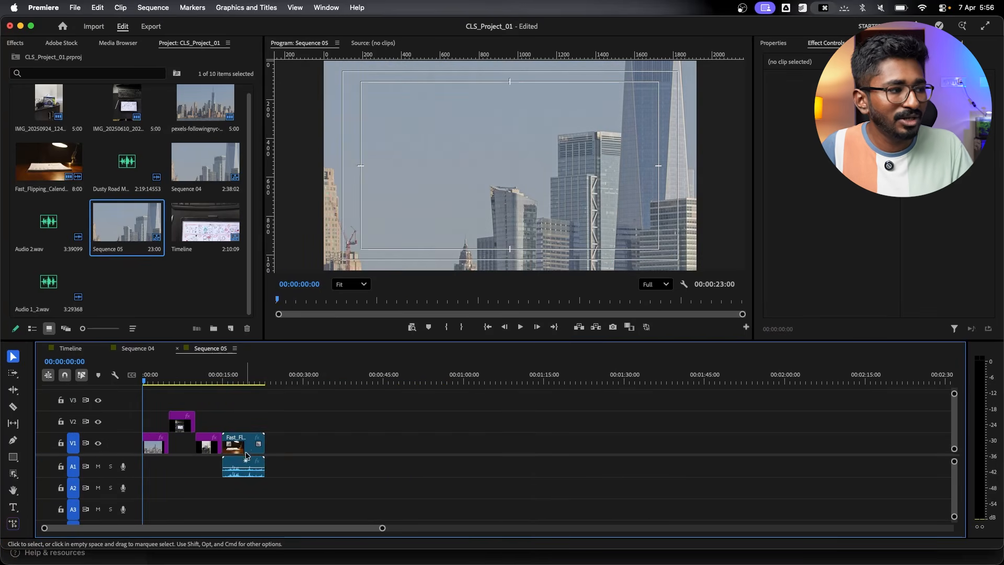
{"action": "left_click", "coordinate": [76, 347]}
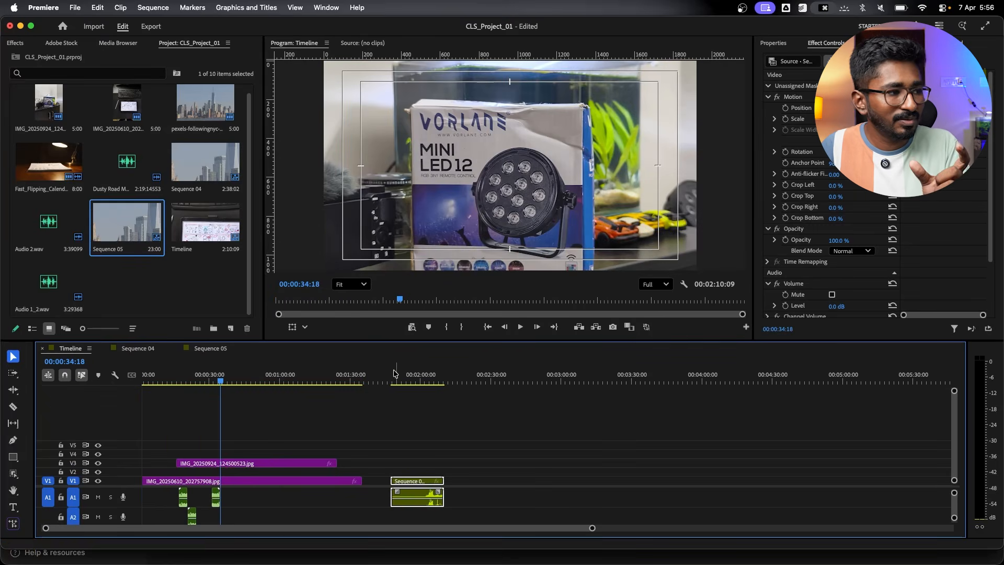
Scrub across the nested Sequence 05 clip to 00:02:02:13, and compare it with the open Sequence 05 before returning to Timeline.
{"action": "left_click_drag", "start_coordinate": [397, 373], "coordinate": [427, 375]}
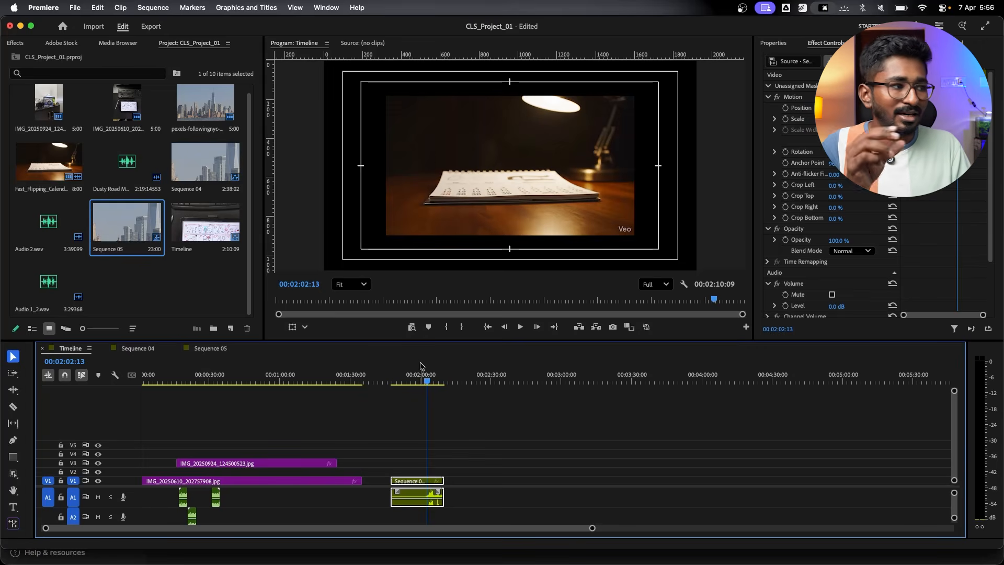
{"action": "left_click", "coordinate": [223, 348]}
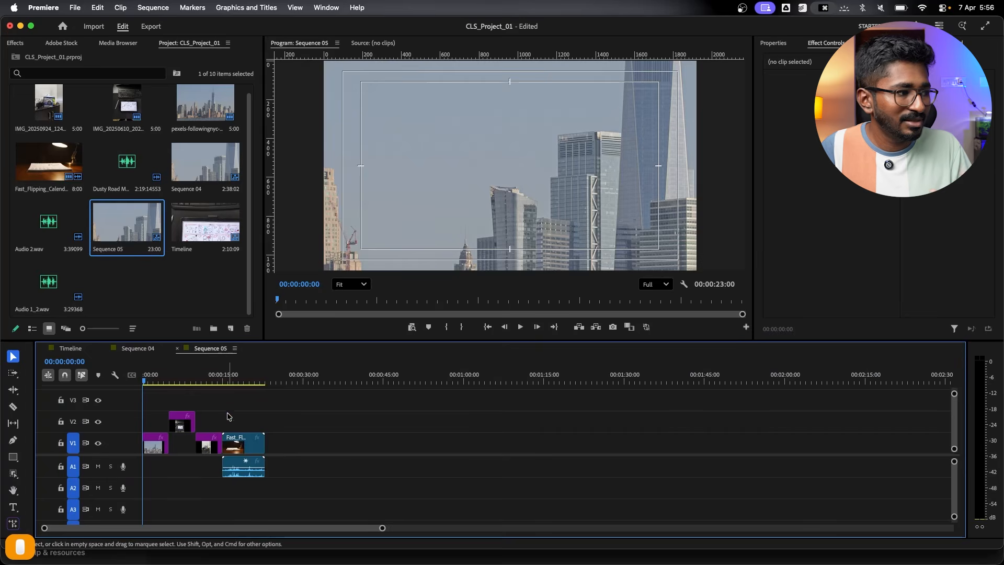
{"action": "left_click", "coordinate": [70, 348]}
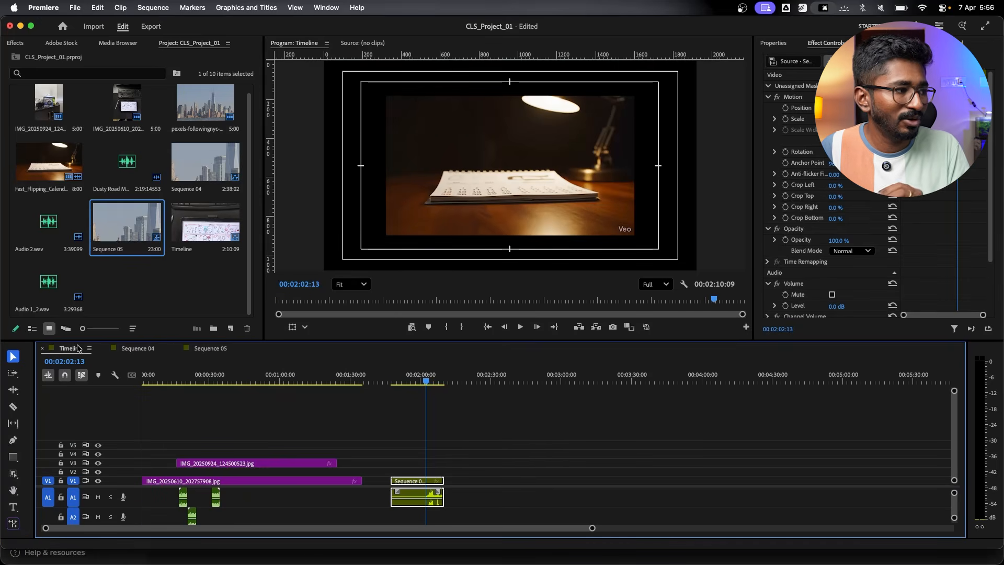
Turn off inserting sequences as nests and place Sequence 05 as individual clips around 00:02:23:18, leaving the nest option off.
{"action": "left_click", "coordinate": [48, 375]}
{"action": "left_click", "coordinate": [476, 366]}
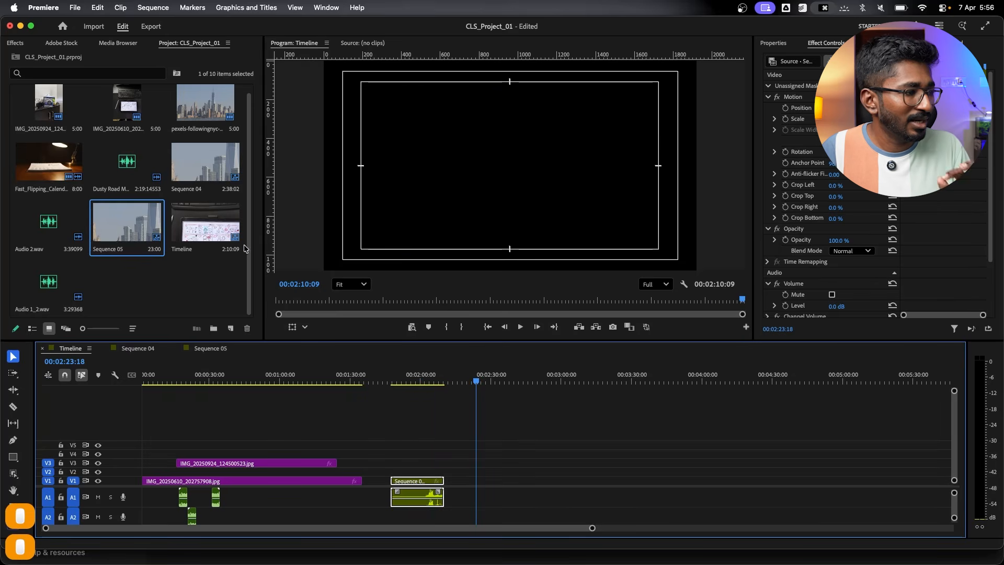
{"action": "left_click", "coordinate": [124, 225]}
{"action": "left_click_drag", "start_coordinate": [124, 226], "coordinate": [495, 485]}
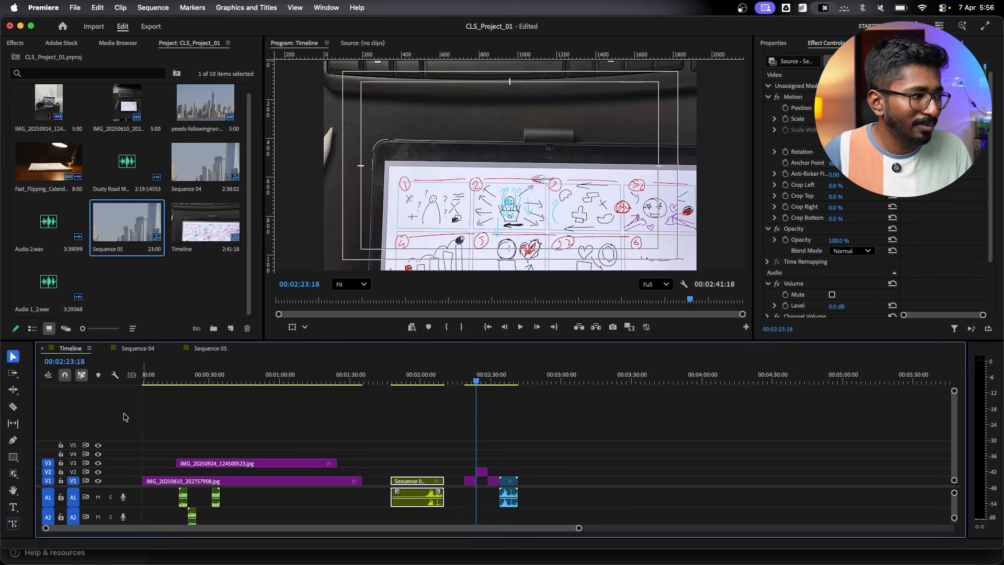
{"action": "left_click", "coordinate": [48, 375]}
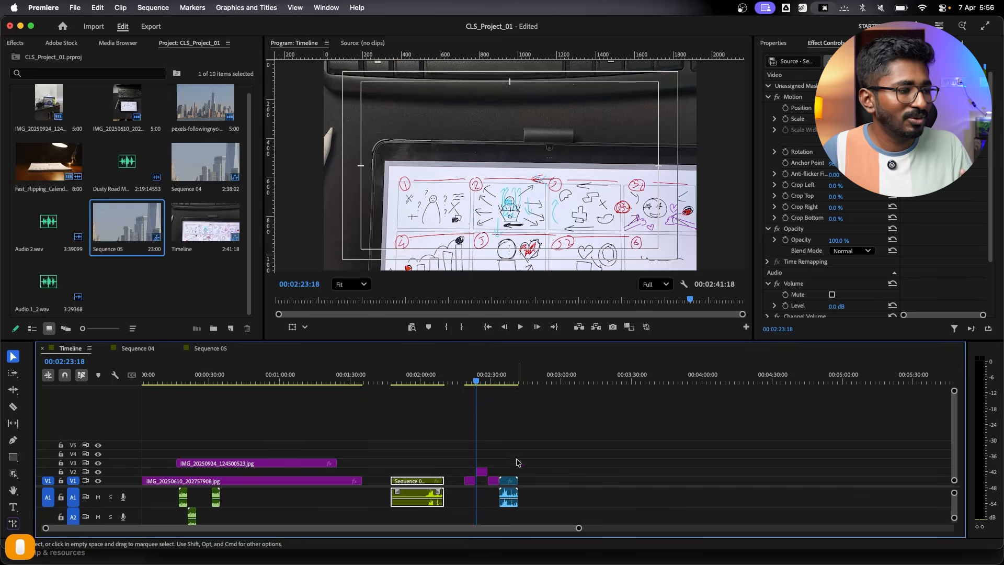
{"action": "left_click", "coordinate": [48, 375]}
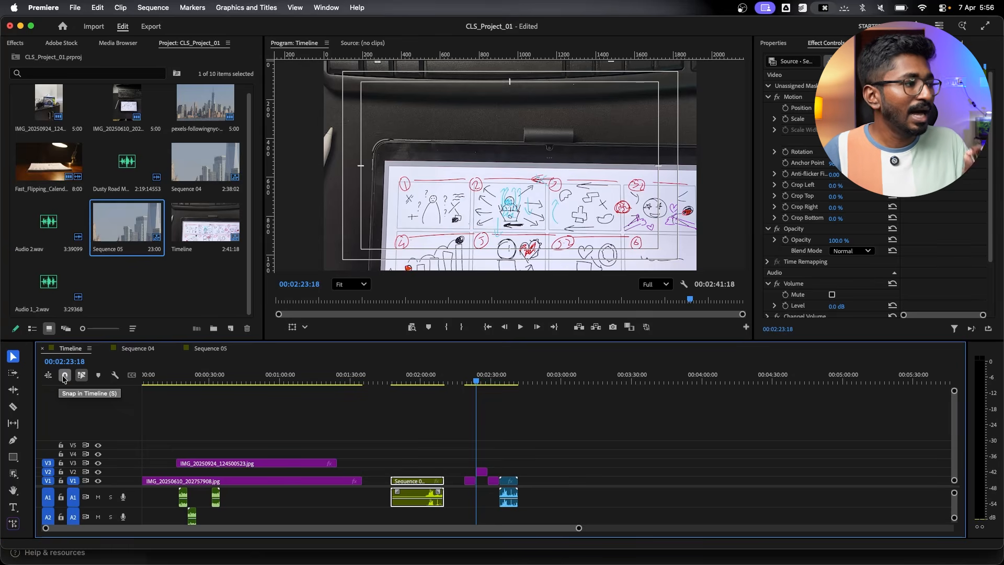
Snap the nested Sequence 05 clip to the end of IMG_20250610_202757908.jpg, and IMG_20250924_124500523.jpg on V2 to the pexels clip's start.
{"action": "left_click", "coordinate": [507, 406]}
{"action": "left_click_drag", "start_coordinate": [396, 484], "coordinate": [389, 480]}
{"action": "left_click_drag", "start_coordinate": [303, 464], "coordinate": [429, 477]}
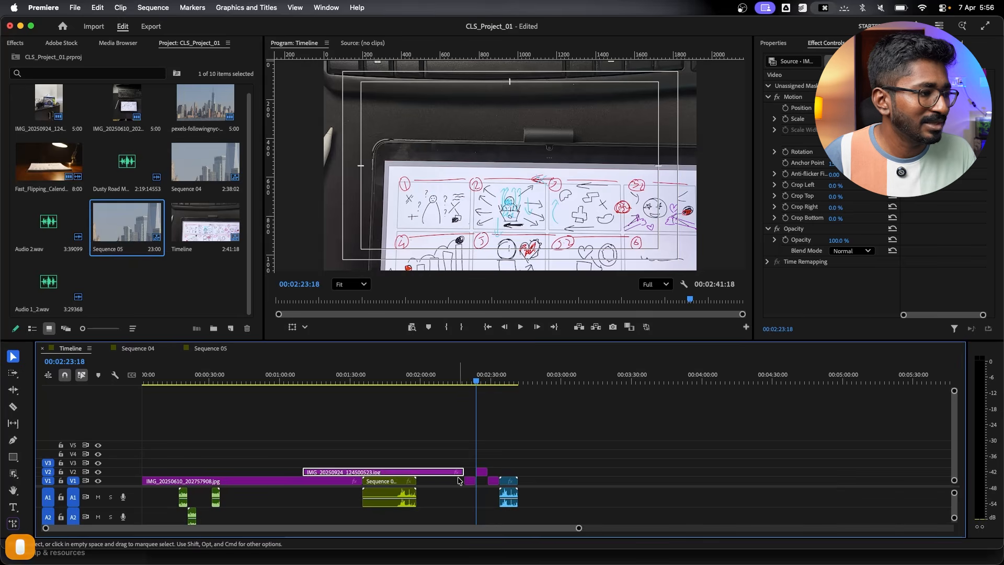
Turn off snapping and move the short IMG_20250924 clip on V1 earlier, overlapping the end of the pexels clip just before the playhead.
{"action": "key", "text": "="}
{"action": "key", "text": "="}
{"action": "key", "text": "="}
{"action": "left_click", "coordinate": [64, 376]}
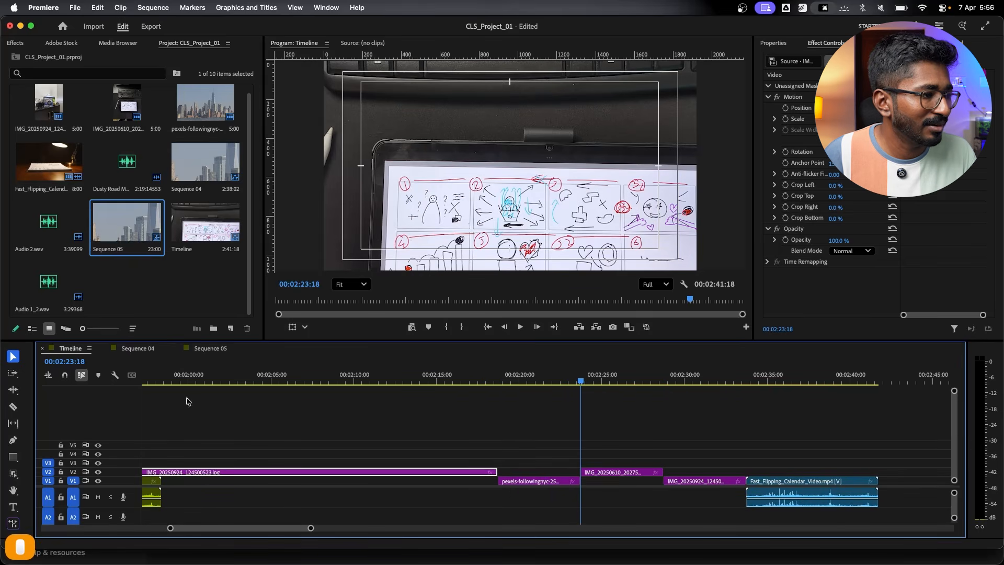
{"action": "left_click_drag", "start_coordinate": [622, 473], "coordinate": [585, 490]}
{"action": "left_click", "coordinate": [650, 452]}
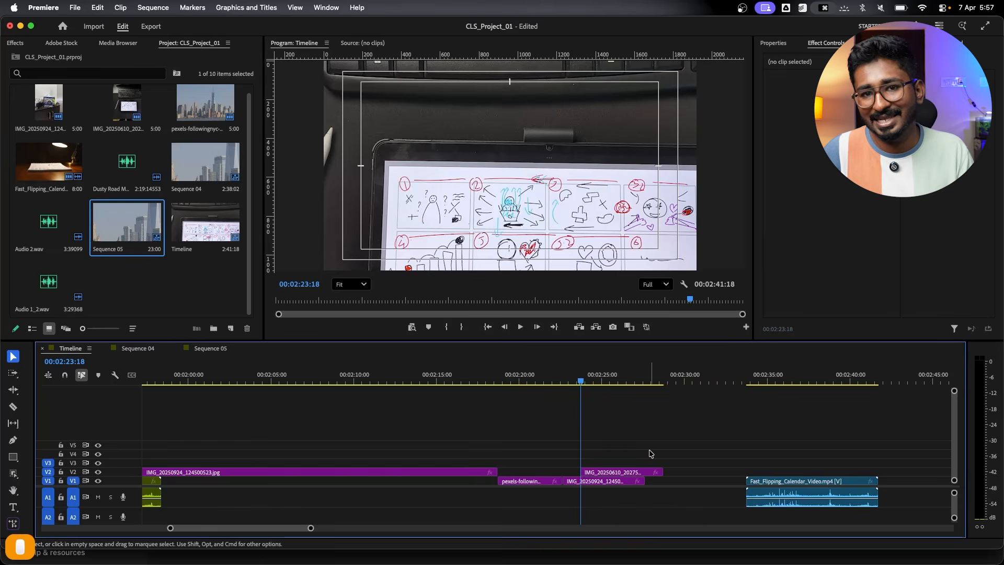
Undo the last move of the short IMG_20250924 clip, and turn snapping back on and linked selection off.
{"action": "key", "text": "super+z"}
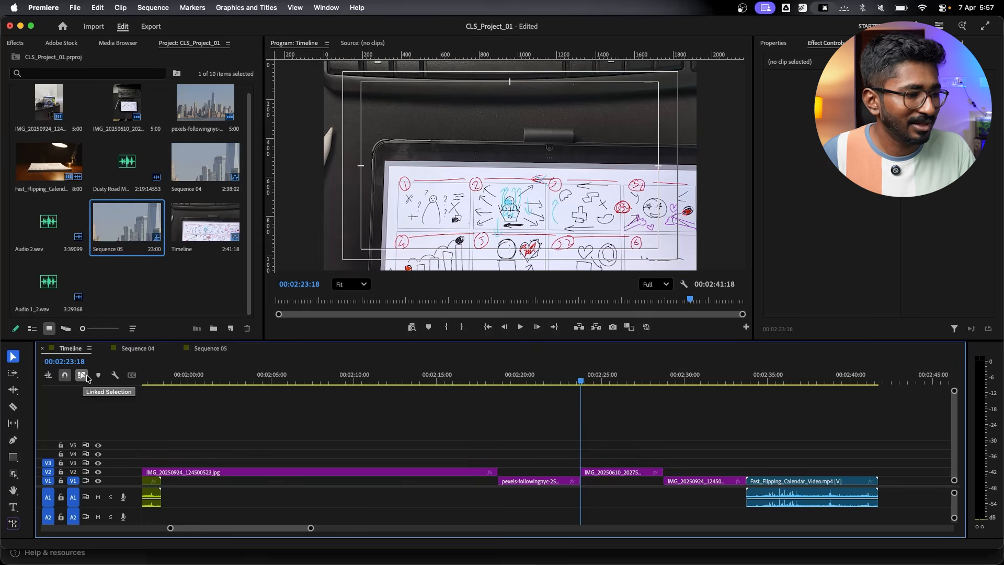
{"action": "left_click", "coordinate": [807, 484]}
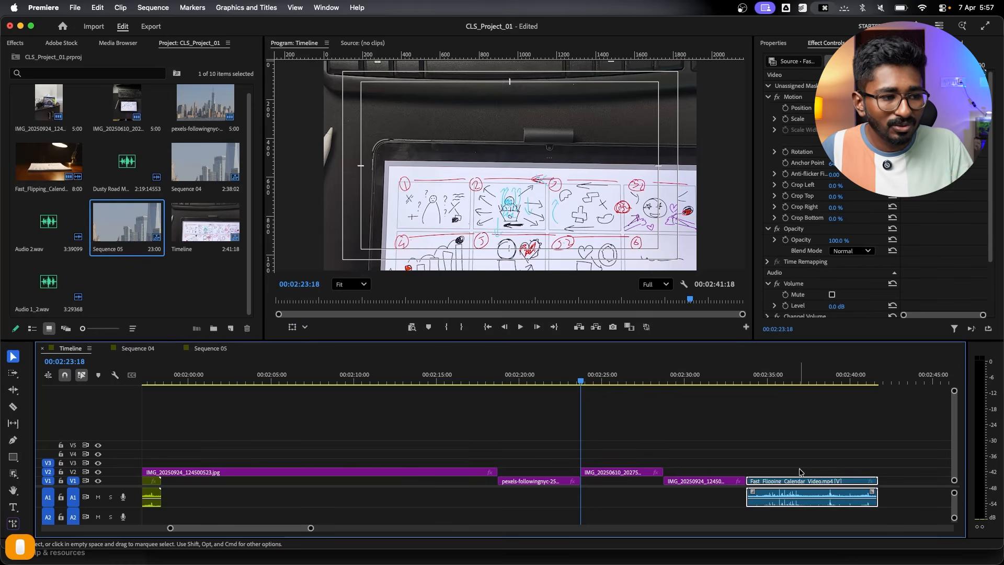
{"action": "left_click", "coordinate": [716, 454]}
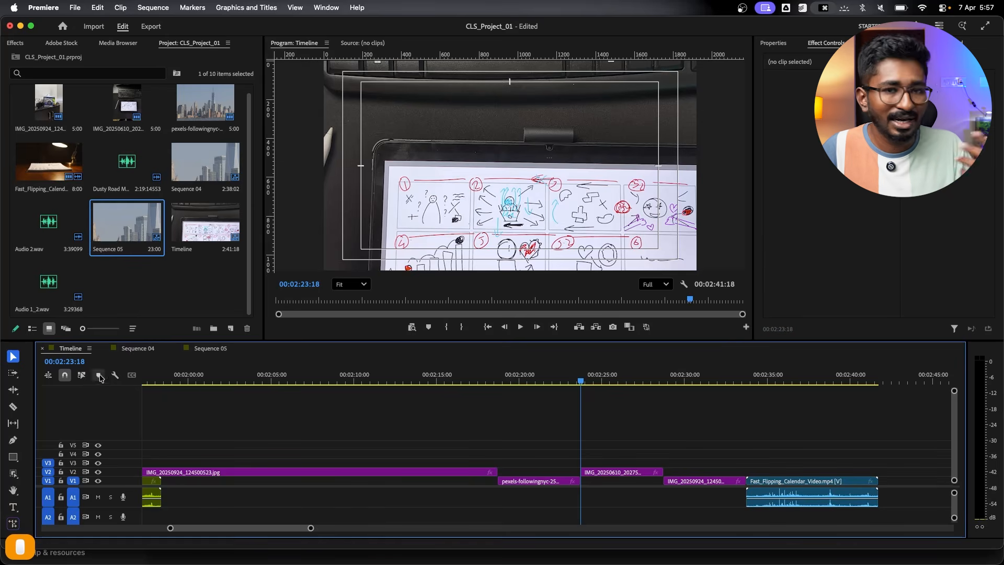
Move the Fast_Flipping_Calendar_Video audio later on A1 and its video separately to V5 at 00:02:23:18, and undo both moves.
{"action": "left_click", "coordinate": [813, 482]}
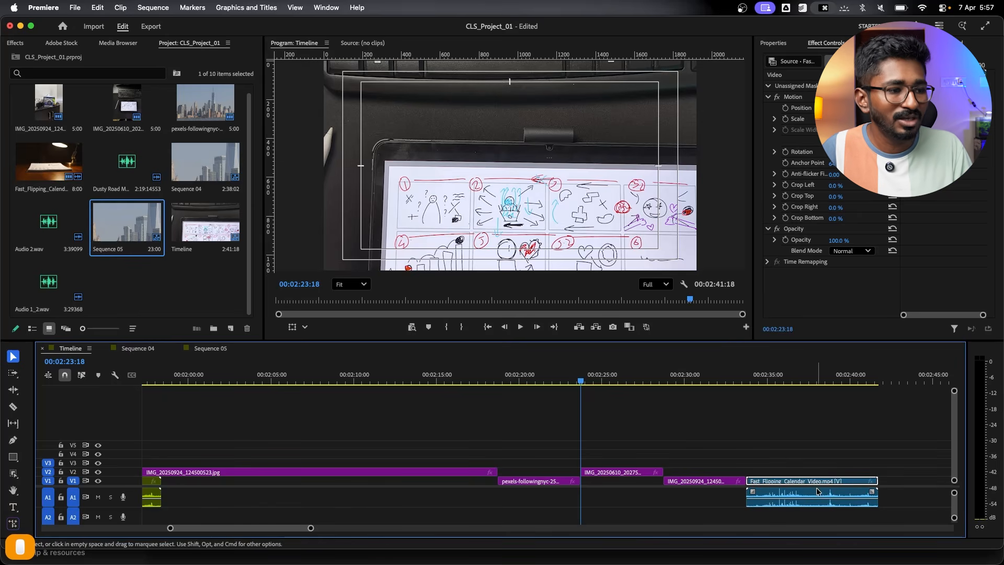
{"action": "left_click", "coordinate": [819, 491], "text": "alt"}
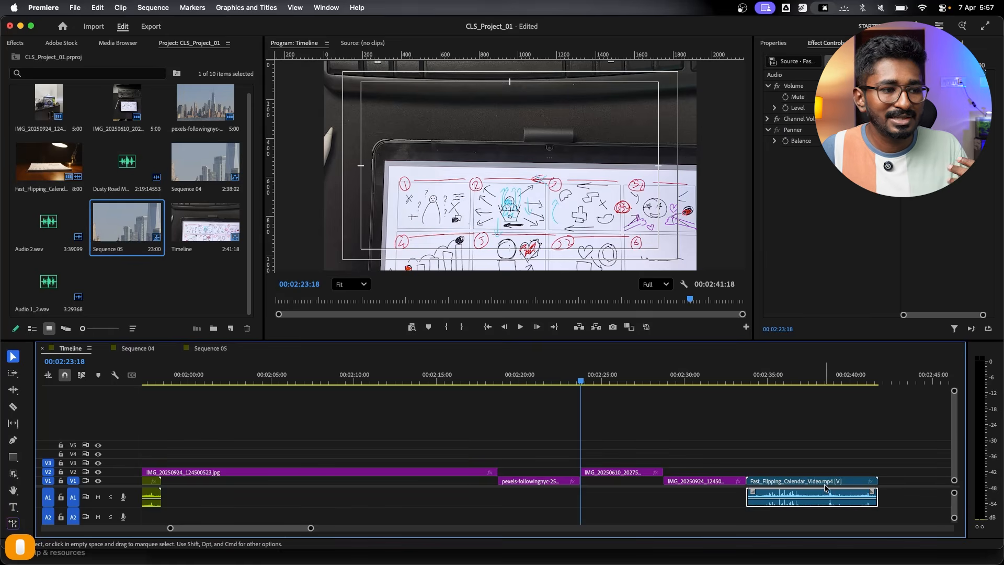
{"action": "left_click_drag", "start_coordinate": [803, 493], "coordinate": [859, 494]}
{"action": "left_click", "coordinate": [798, 481]}
{"action": "left_click_drag", "start_coordinate": [798, 481], "coordinate": [634, 452]}
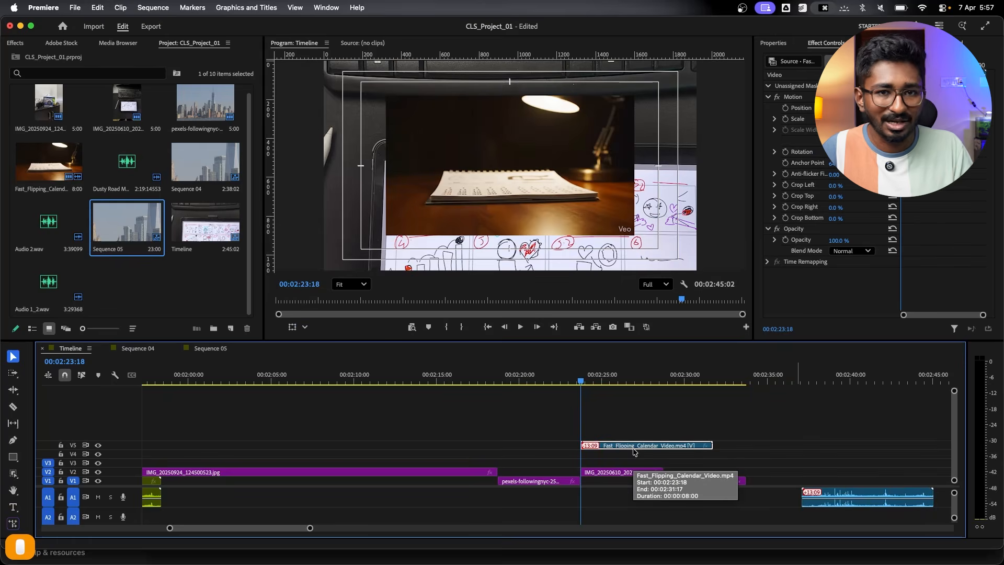
{"action": "key", "text": "super+z"}
{"action": "key", "text": "super+z"}
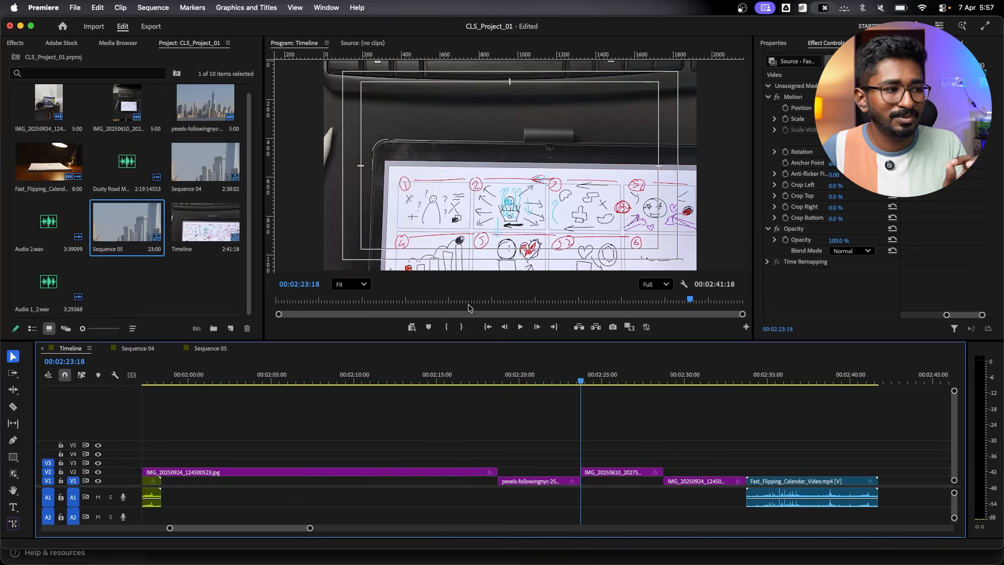
Add timeline markers at 00:02:17:22 and 00:02:25:06, and clear all markers.
{"action": "left_click", "coordinate": [484, 379]}
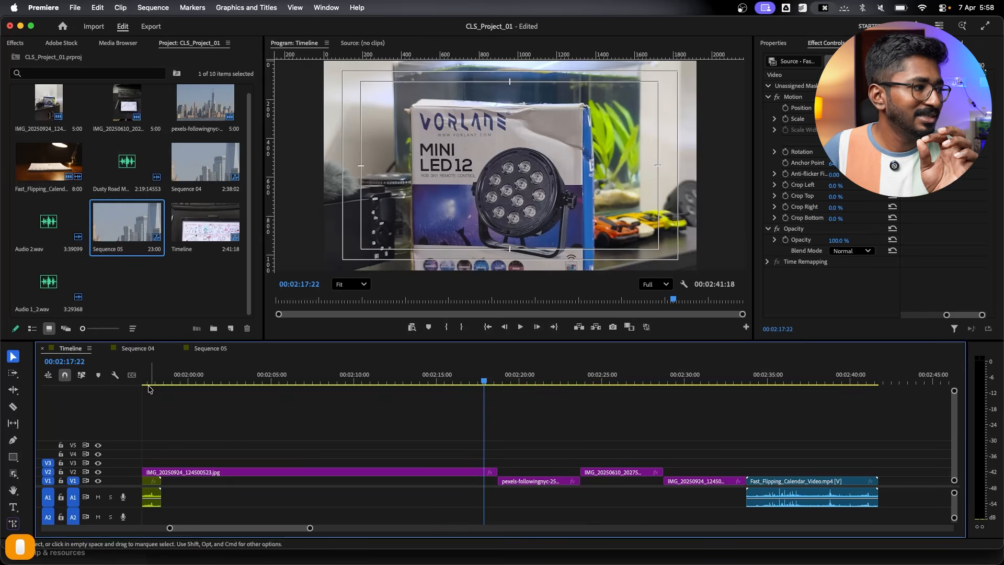
{"action": "left_click", "coordinate": [99, 375]}
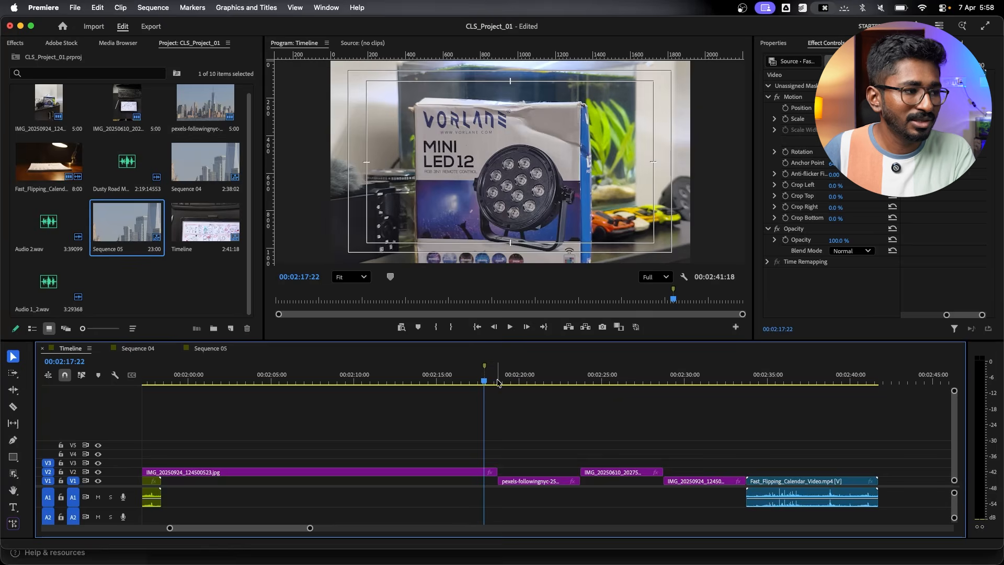
{"action": "left_click", "coordinate": [605, 380]}
{"action": "key", "text": "m"}
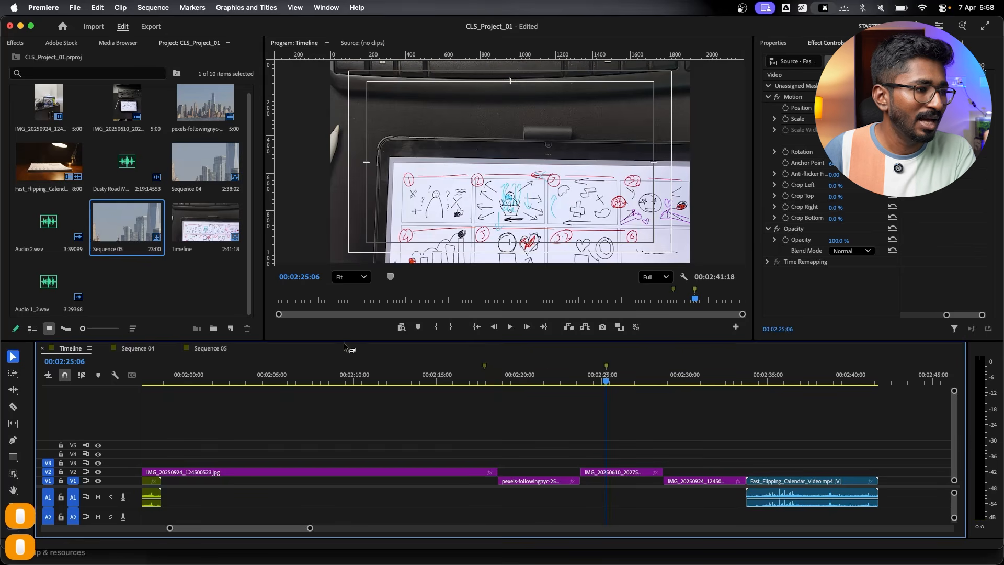
{"action": "right_click", "coordinate": [606, 369]}
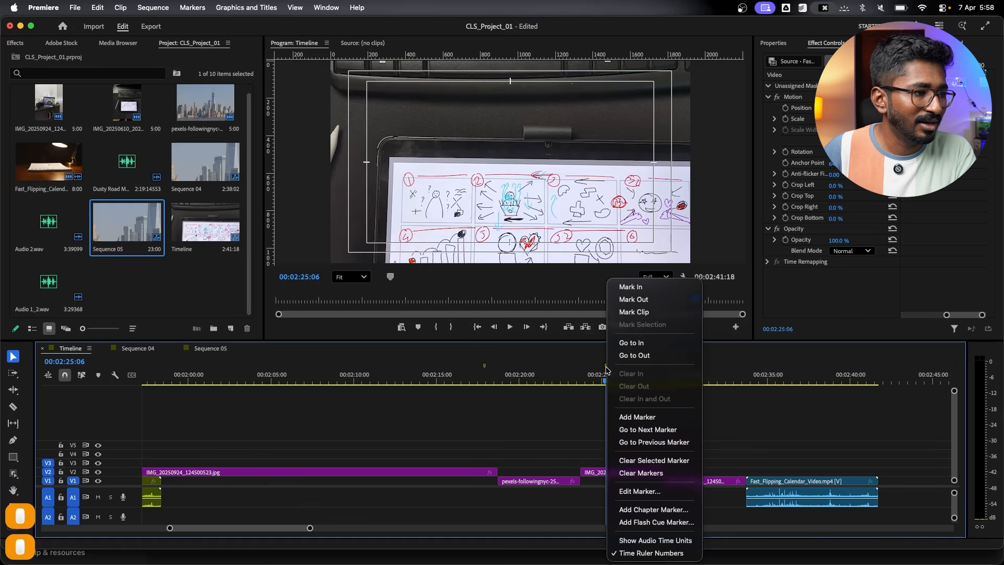
{"action": "left_click", "coordinate": [654, 473]}
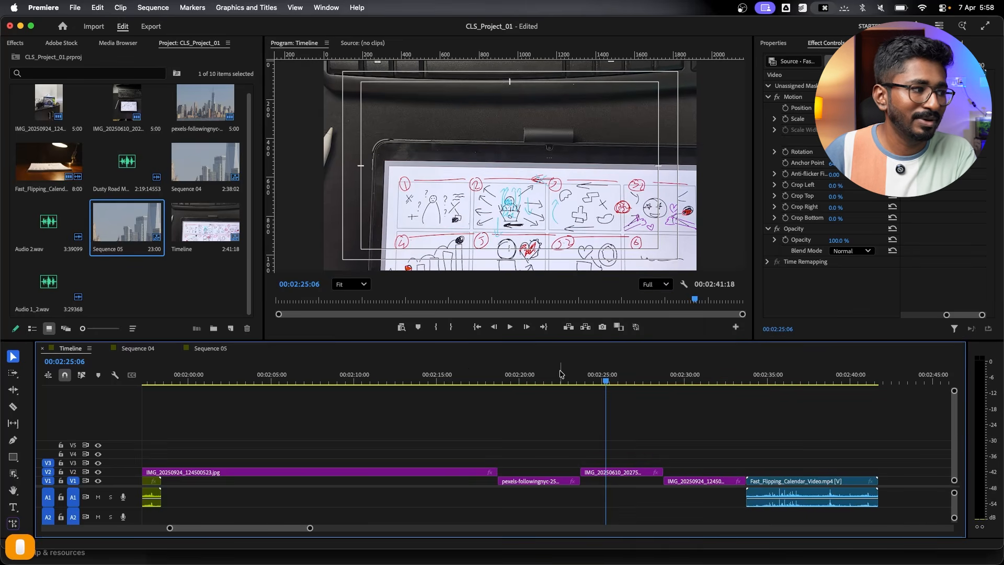
Hide the audio waveforms on the timeline clips and show them again.
{"action": "left_click", "coordinate": [115, 375]}
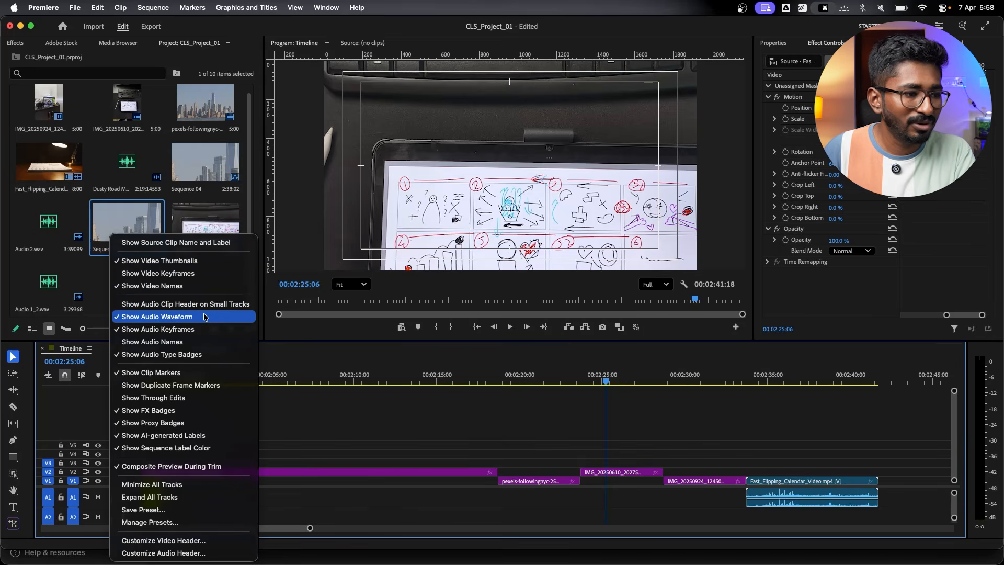
{"action": "left_click", "coordinate": [139, 316]}
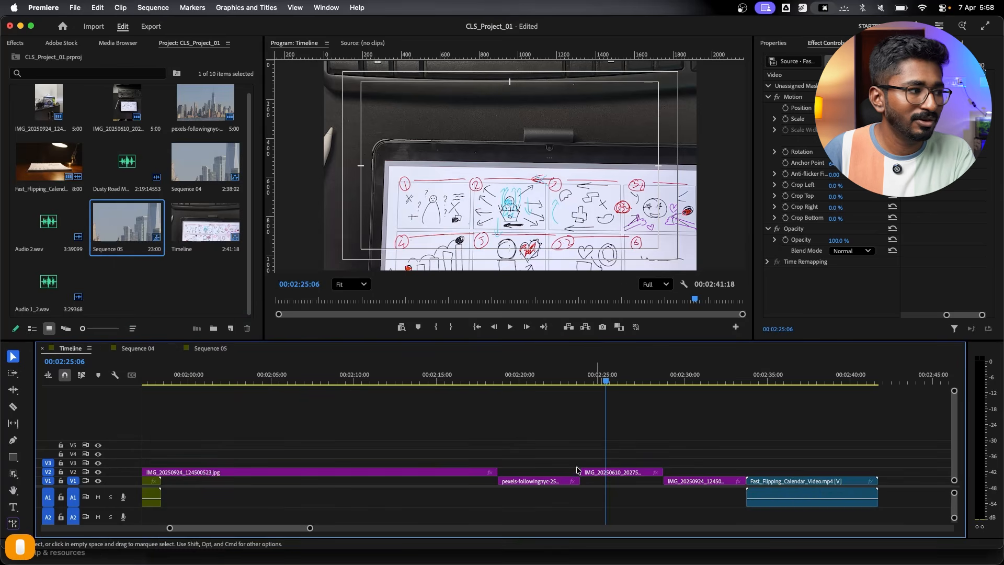
{"action": "left_click", "coordinate": [115, 375]}
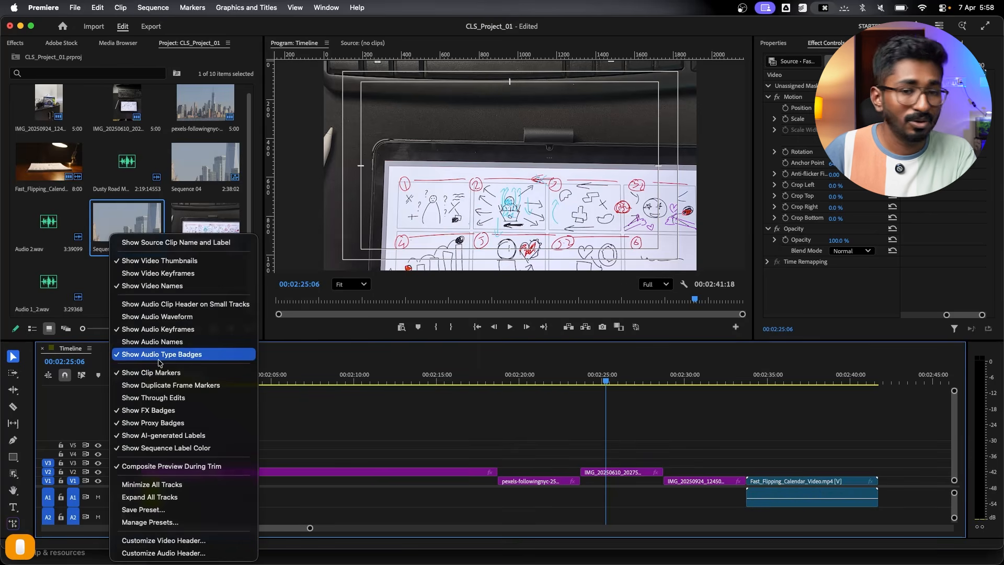
{"action": "left_click", "coordinate": [178, 317]}
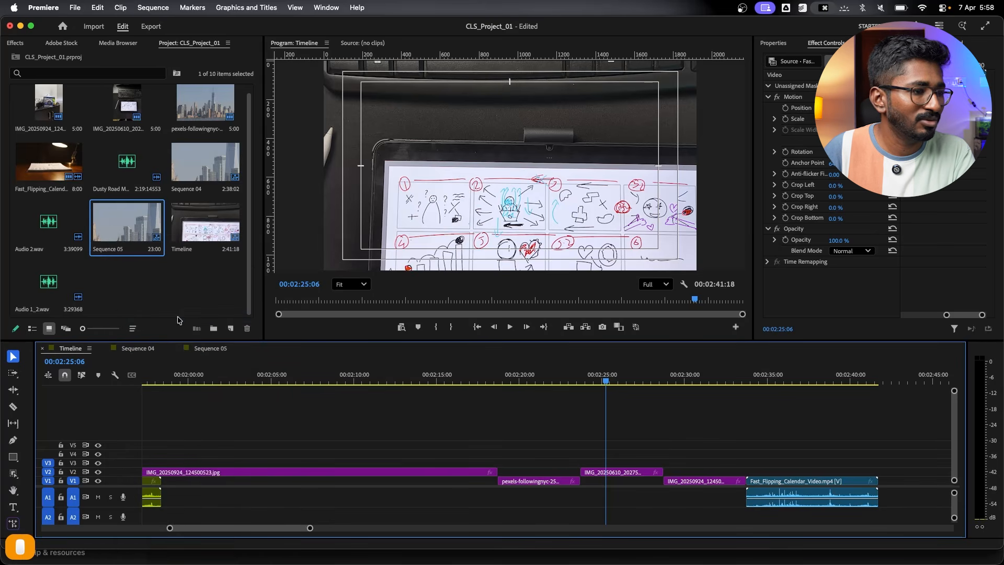
Enlarge the video tracks until the clip thumbnails show, and minimize all tracks in the timeline.
{"action": "left_click", "coordinate": [115, 375]}
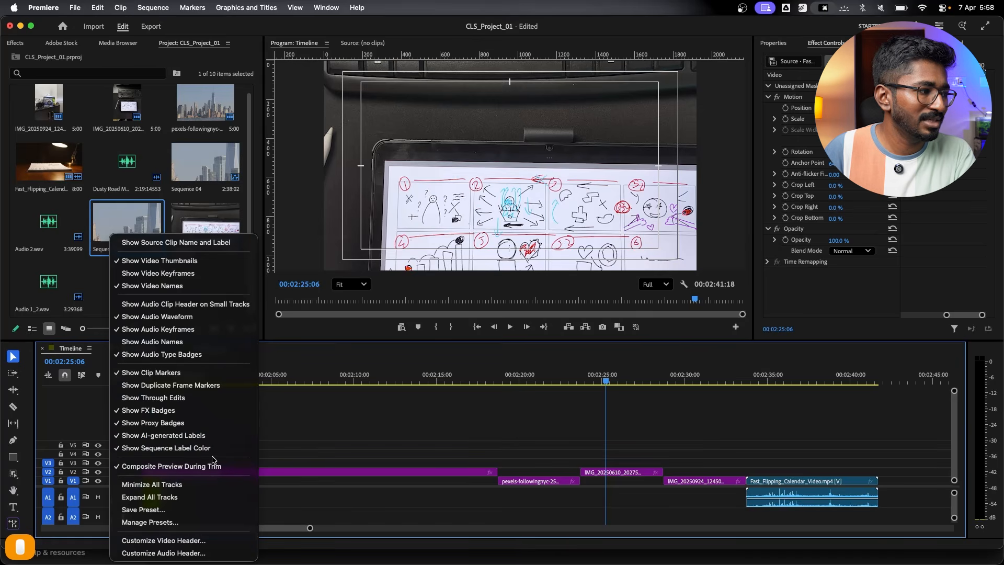
{"action": "left_click", "coordinate": [219, 484]}
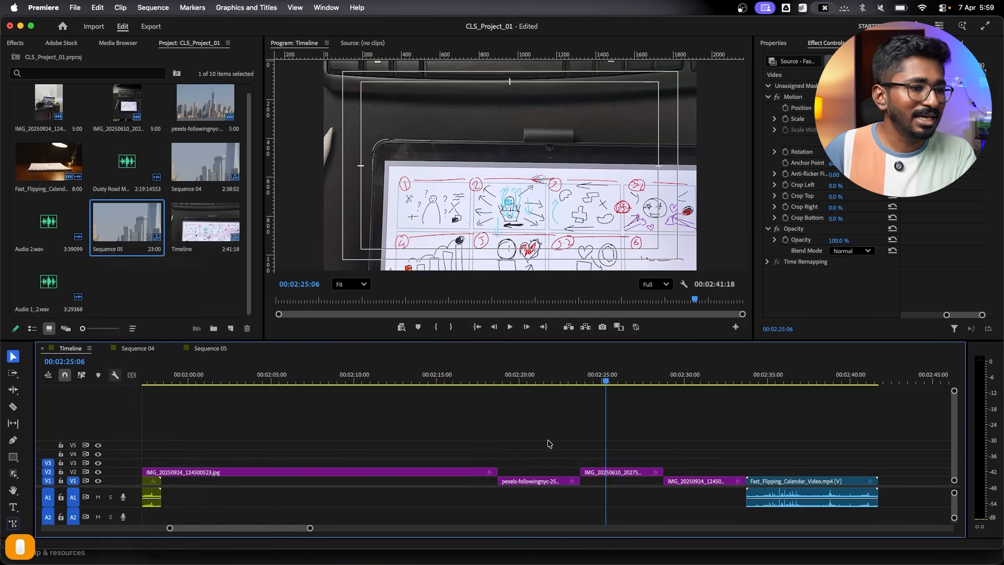
{"action": "left_click_drag", "start_coordinate": [954, 392], "coordinate": [954, 417]}
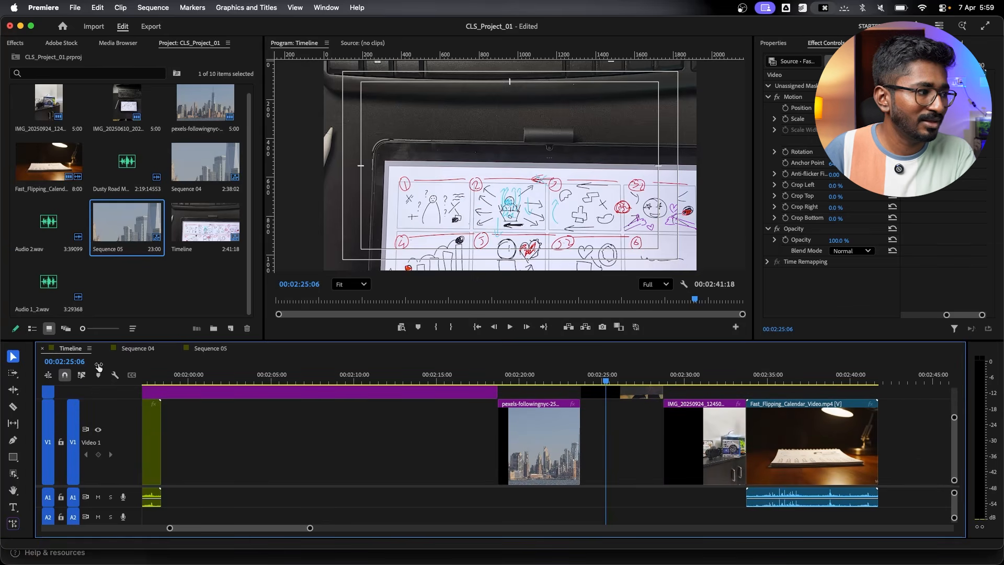
{"action": "left_click", "coordinate": [115, 375]}
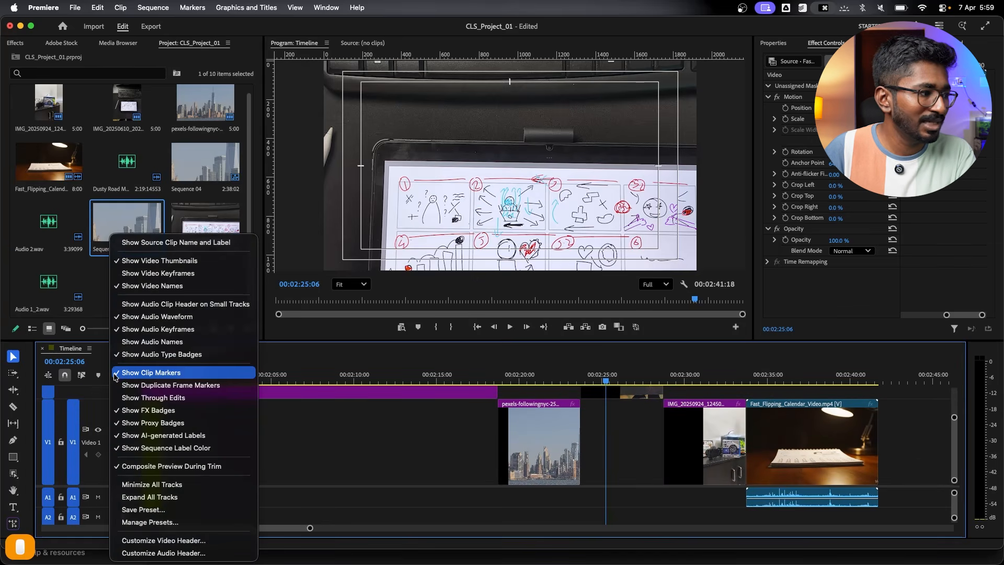
{"action": "left_click", "coordinate": [151, 484]}
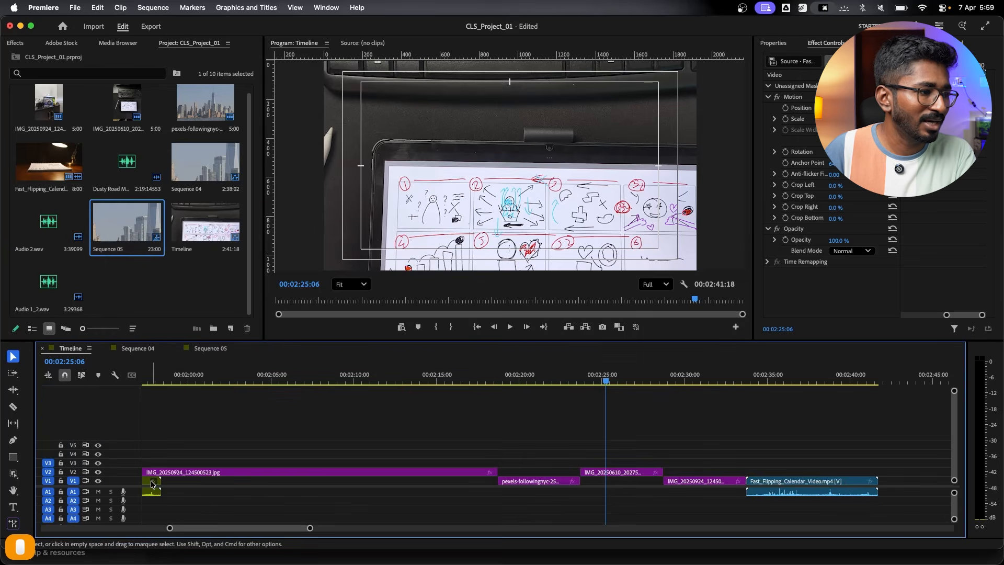
Expand all video and audio tracks of the Timeline sequence and show its beginning.
{"action": "scroll", "coordinate": [305, 463], "scroll_direction": "left", "scroll_amount": 15}
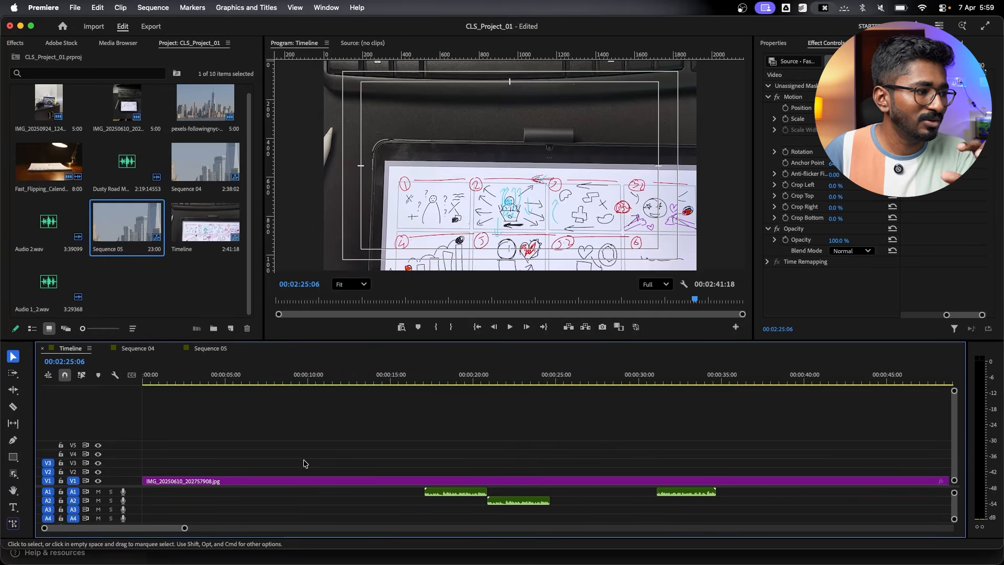
{"action": "left_click", "coordinate": [114, 375]}
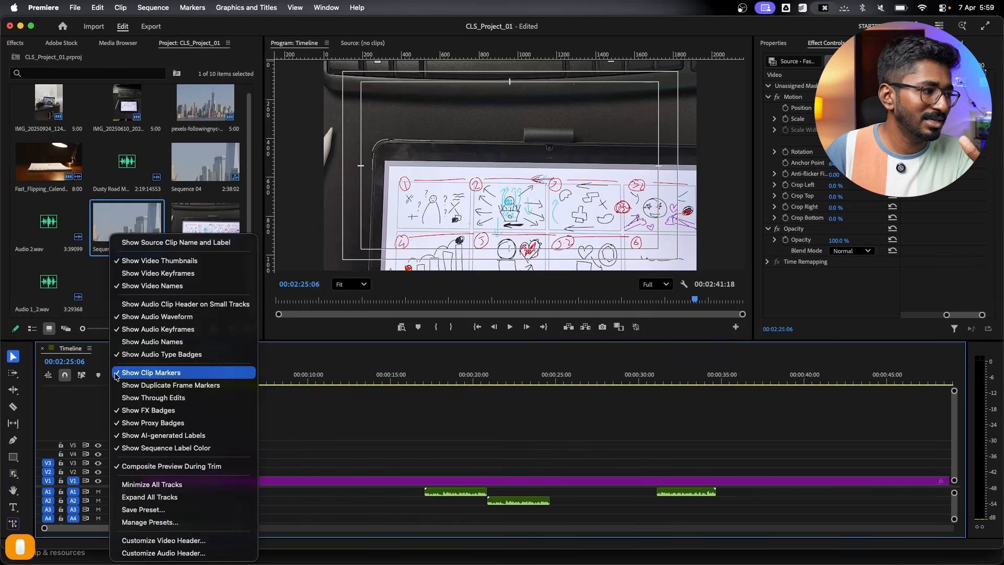
{"action": "left_click", "coordinate": [168, 497]}
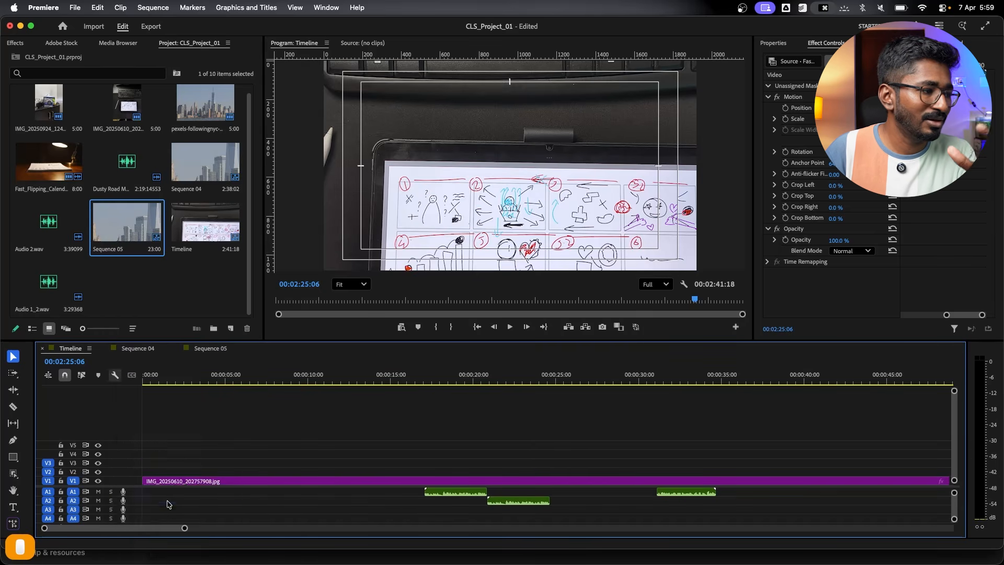
{"action": "scroll", "coordinate": [387, 448], "scroll_direction": "right", "scroll_amount": 15}
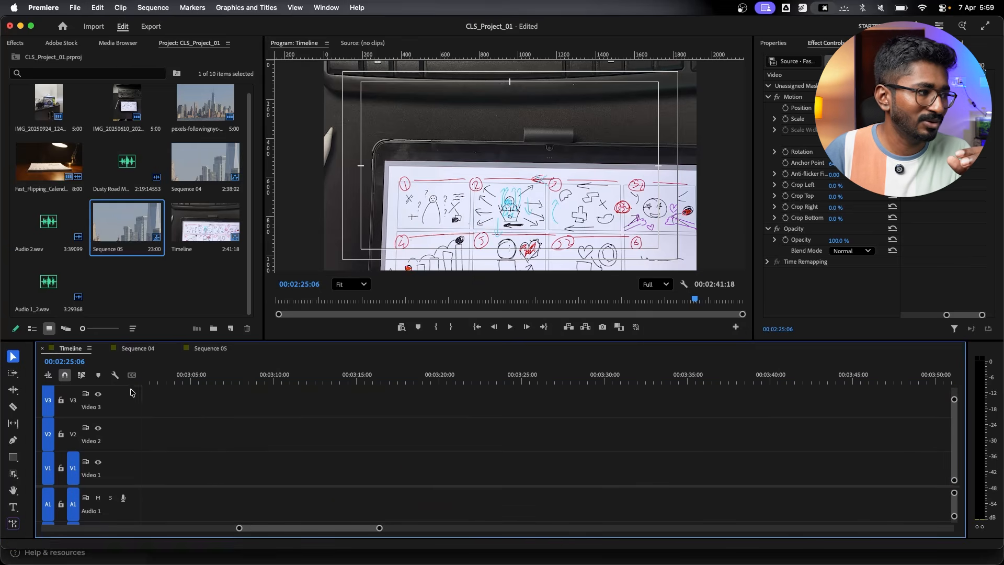
{"action": "scroll", "coordinate": [238, 459], "scroll_direction": "left", "scroll_amount": 15}
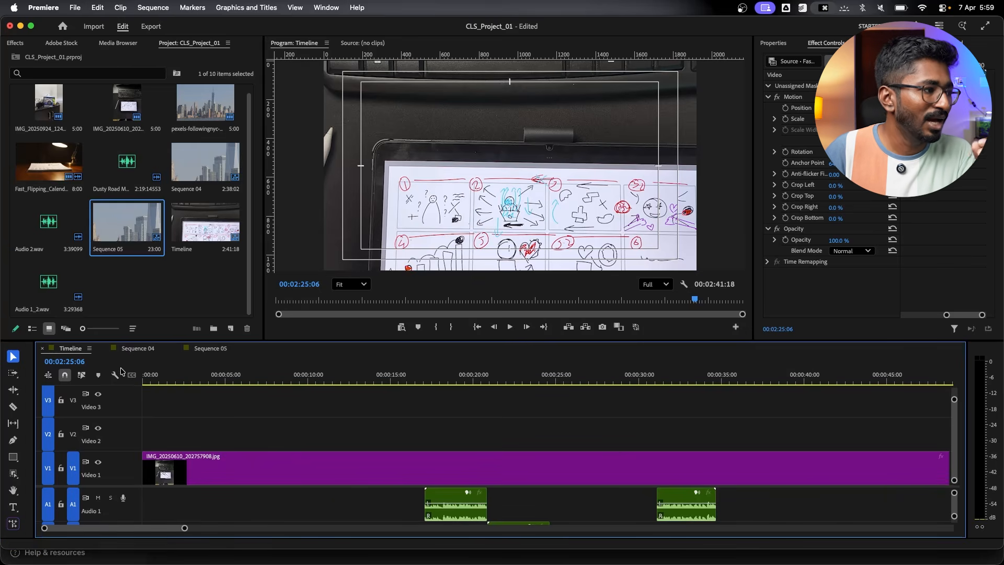